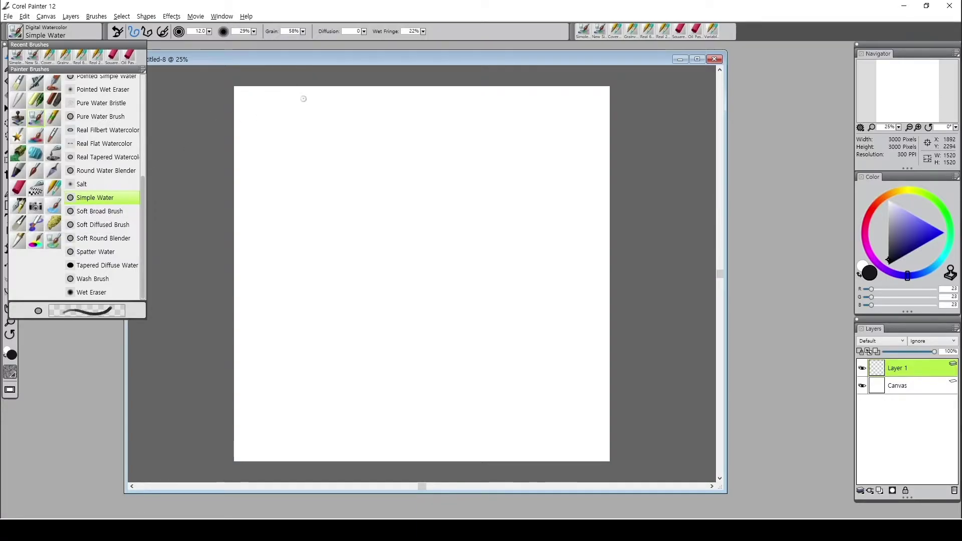
# Choose a light violet colour and paint two thin diagonal strokes in the upper part of the canvas with the Simple Water brush
pyautogui.click(321, 59)
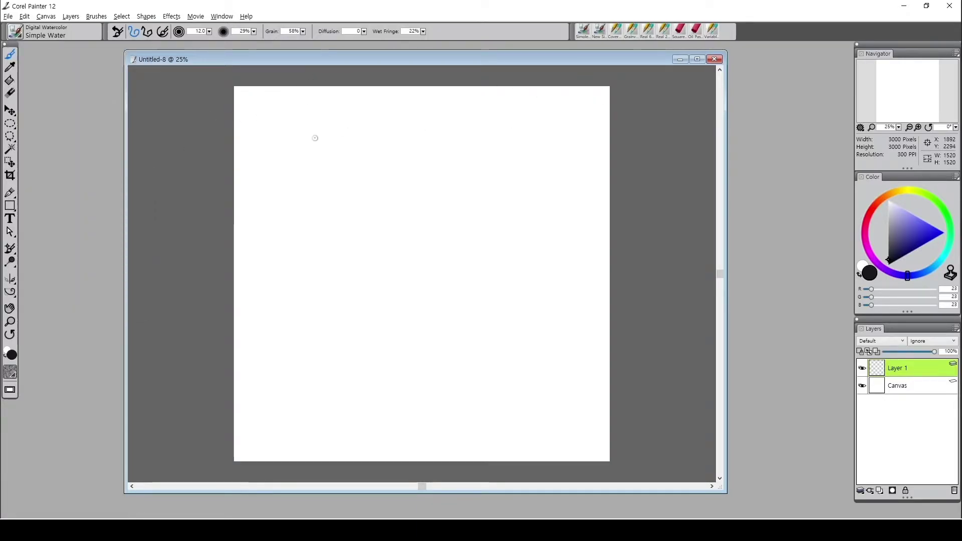
pyautogui.moveTo(297, 124)
pyautogui.mouseDown()
pyautogui.moveTo(301, 154)
pyautogui.moveTo(264, 226)
pyautogui.mouseUp()
pyautogui.click(917, 217)
pyautogui.moveTo(333, 126); pyautogui.dragTo(271, 227)
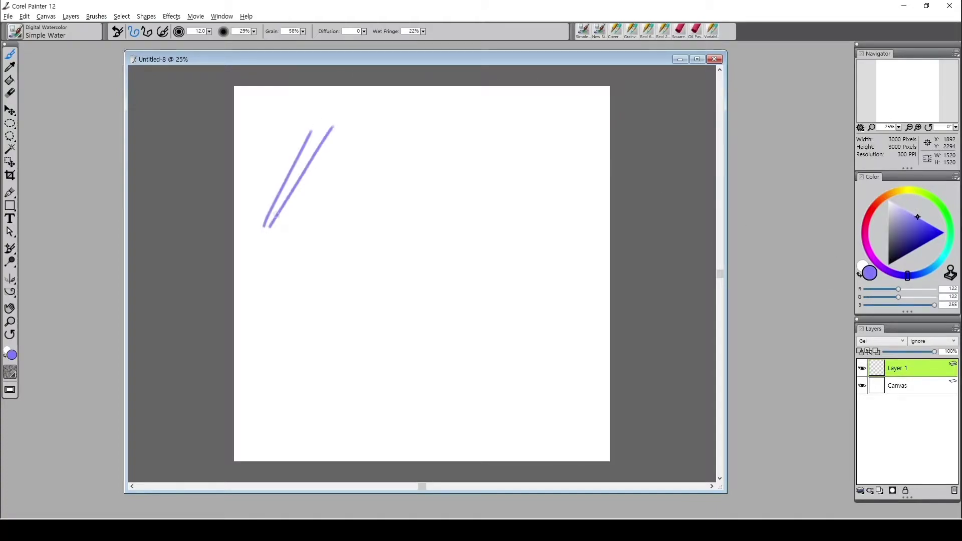
# Enlarge the brush to 95.1 and paint several thick diagonal strokes beside the thin ones, overlapping the last pair
pyautogui.moveTo(343, 158); pyautogui.dragTo(355, 157)
pyautogui.moveTo(373, 120); pyautogui.dragTo(317, 216)
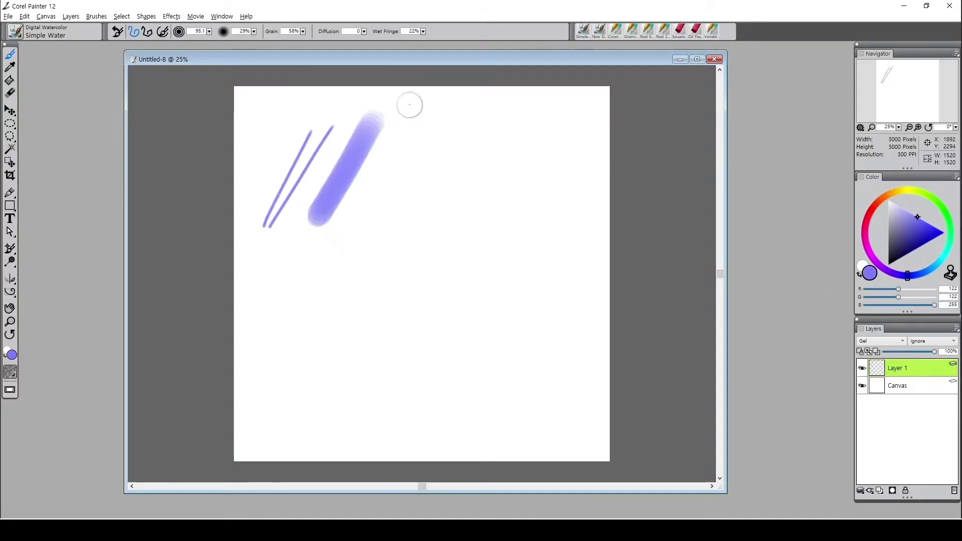
pyautogui.moveTo(405, 108); pyautogui.dragTo(350, 205)
pyautogui.moveTo(445, 107); pyautogui.dragTo(381, 225)
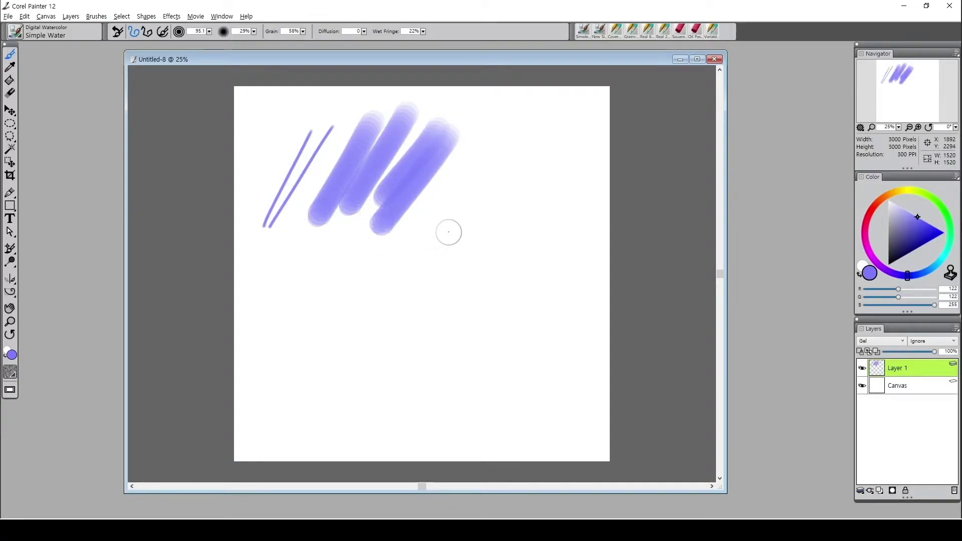
# Raise the Wet Fringe well above 60% to compare the stroke edges, and lower it to 18%
pyautogui.hotkey('ctrl', '+')
pyautogui.hotkey('ctrl', '+')
pyautogui.moveTo(423, 210); pyautogui.dragTo(489, 379)
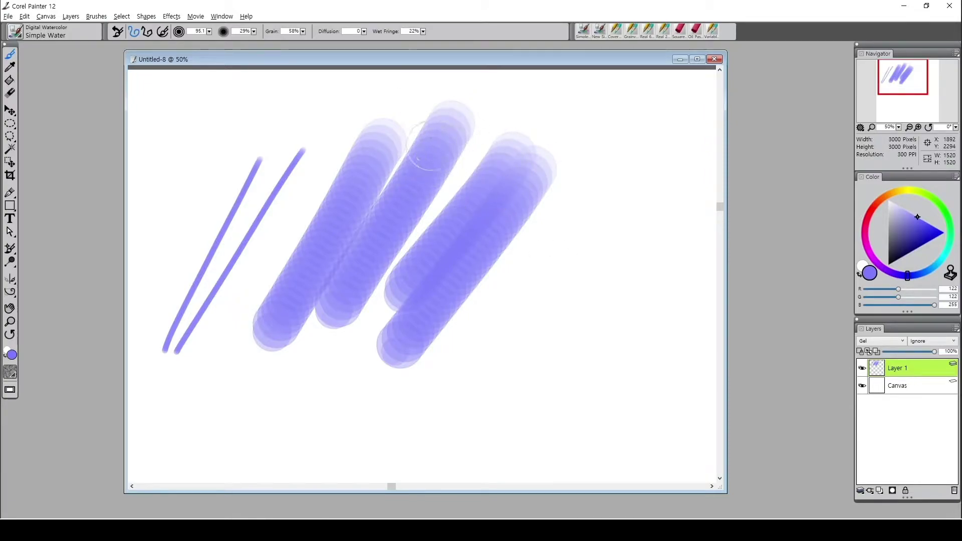
pyautogui.click(423, 31)
pyautogui.moveTo(333, 41)
pyautogui.mouseDown()
pyautogui.moveTo(387, 38)
pyautogui.moveTo(356, 39)
pyautogui.moveTo(365, 40)
pyautogui.mouseUp()
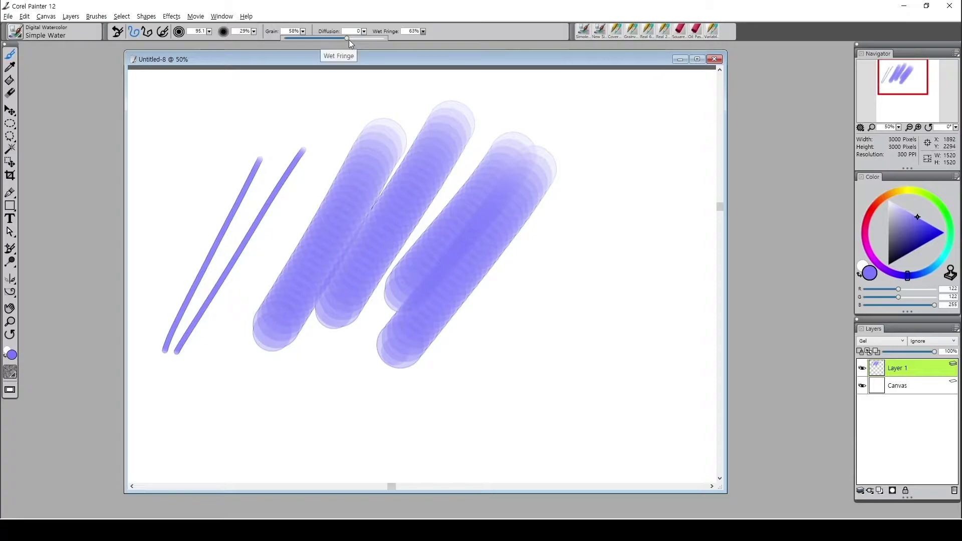
pyautogui.moveTo(347, 38); pyautogui.dragTo(306, 40)
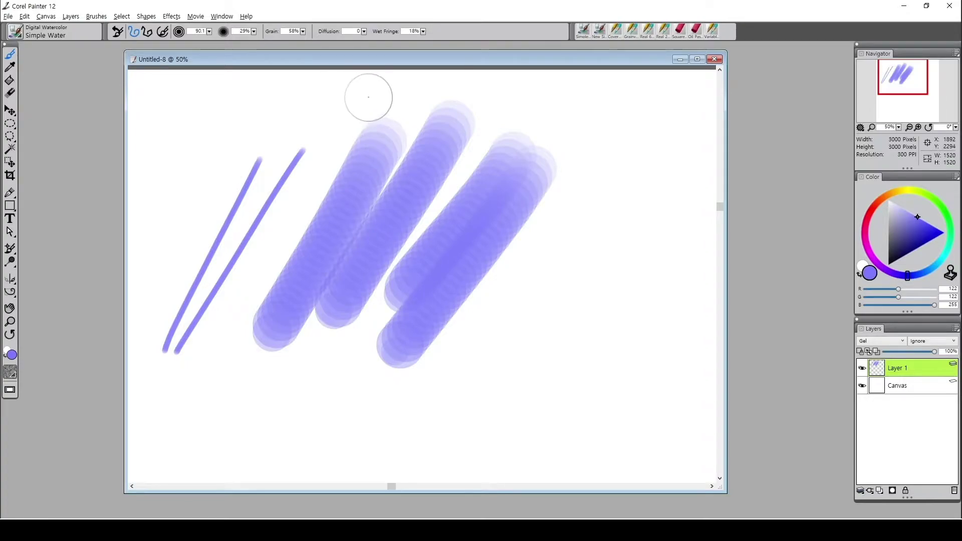
# Reduce the brush size to 15.6 and handwrite "Wet Fringe" above the strokes
pyautogui.press('[')
pyautogui.moveTo(362, 89); pyautogui.dragTo(366, 90)
pyautogui.moveTo(214, 106)
pyautogui.mouseDown()
pyautogui.moveTo(230, 118)
pyautogui.moveTo(235, 105)
pyautogui.mouseUp()
pyautogui.moveTo(252, 110)
pyautogui.mouseDown()
pyautogui.moveTo(254, 121)
pyautogui.moveTo(270, 107)
pyautogui.moveTo(264, 122)
pyautogui.mouseUp()
pyautogui.moveTo(291, 98)
pyautogui.mouseDown()
pyautogui.moveTo(300, 96)
pyautogui.moveTo(295, 118)
pyautogui.mouseUp()
pyautogui.moveTo(296, 109); pyautogui.dragTo(304, 107)
pyautogui.moveTo(311, 107)
pyautogui.mouseDown()
pyautogui.moveTo(337, 107)
pyautogui.moveTo(333, 114)
pyautogui.moveTo(350, 105)
pyautogui.moveTo(343, 130)
pyautogui.moveTo(369, 112)
pyautogui.mouseUp()
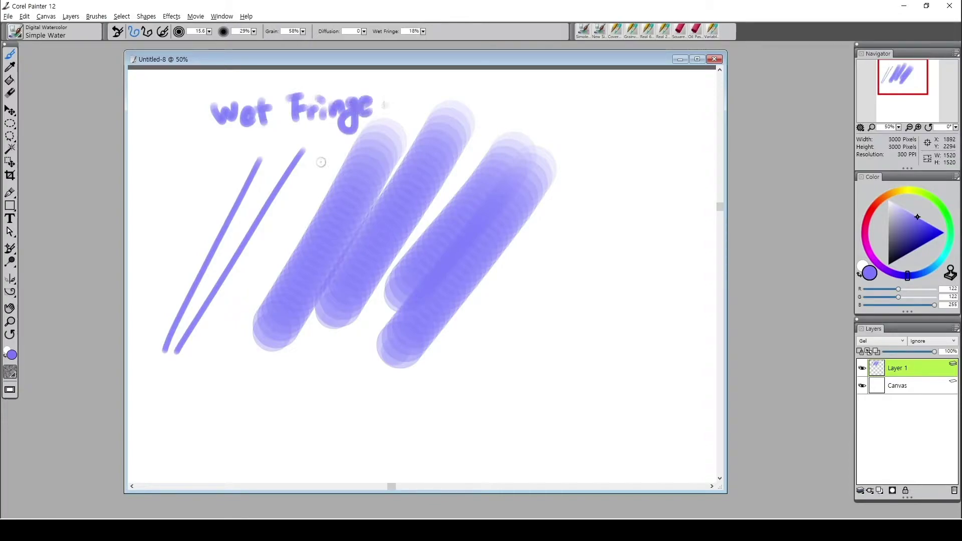
# Enlarge the brush to 97.5 and paint a filled violet circle below the last thick stroke
pyautogui.moveTo(386, 316); pyautogui.dragTo(374, 281)
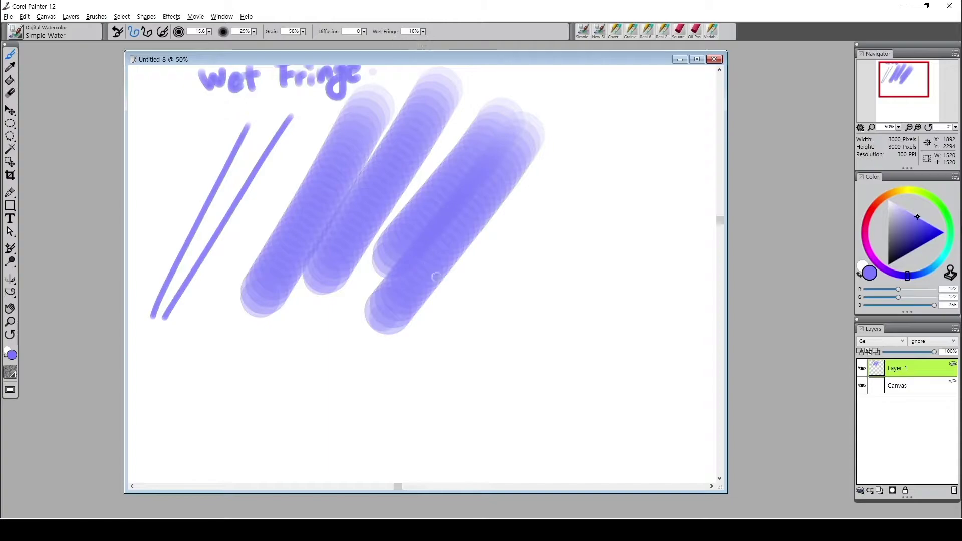
pyautogui.moveTo(466, 311)
pyautogui.mouseDown()
pyautogui.moveTo(489, 322)
pyautogui.moveTo(517, 302)
pyautogui.mouseUp()
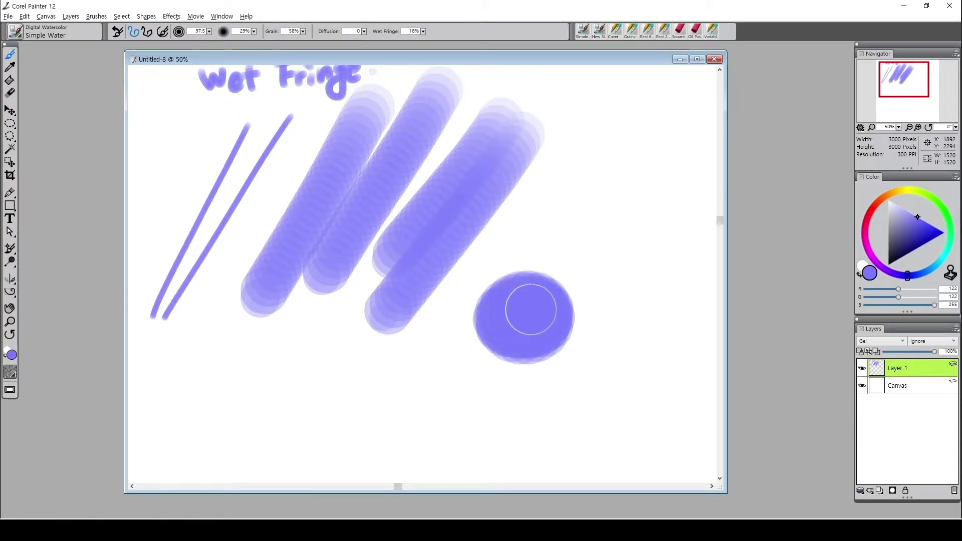
pyautogui.hotkey('ctrl', '+')
pyautogui.hotkey('ctrl', '+')
pyautogui.moveTo(516, 277); pyautogui.dragTo(413, 240)
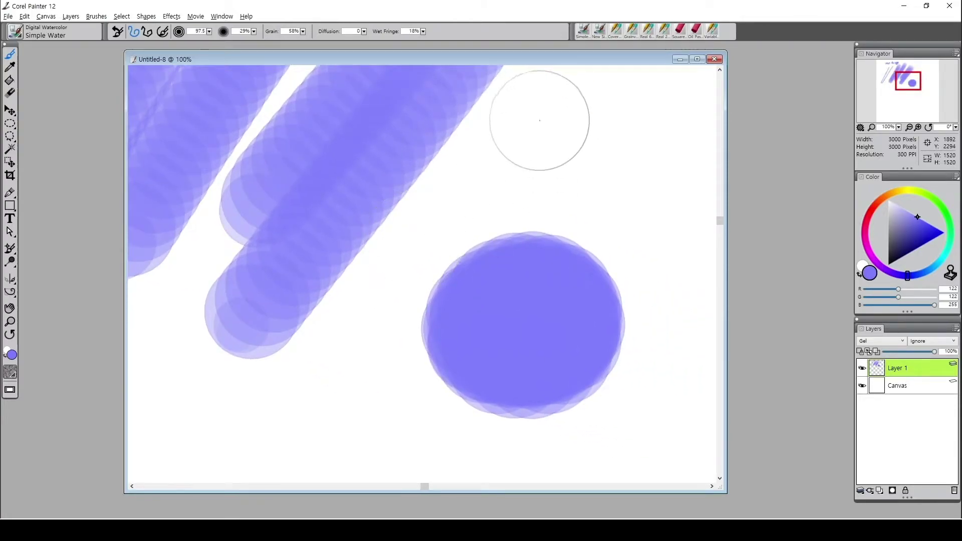
# Raise the Wet Fringe to about 77%, and then to 94%
pyautogui.click(423, 31)
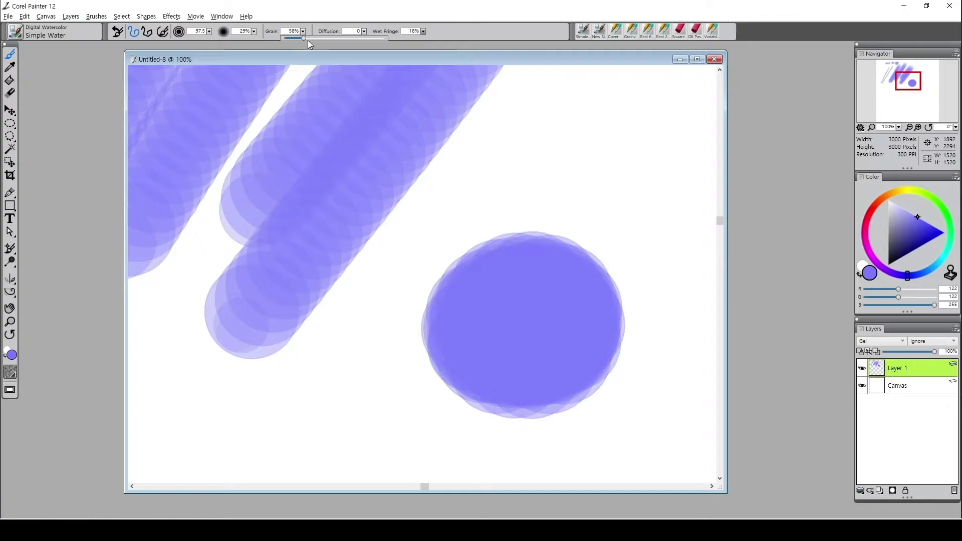
pyautogui.moveTo(306, 39); pyautogui.dragTo(361, 39)
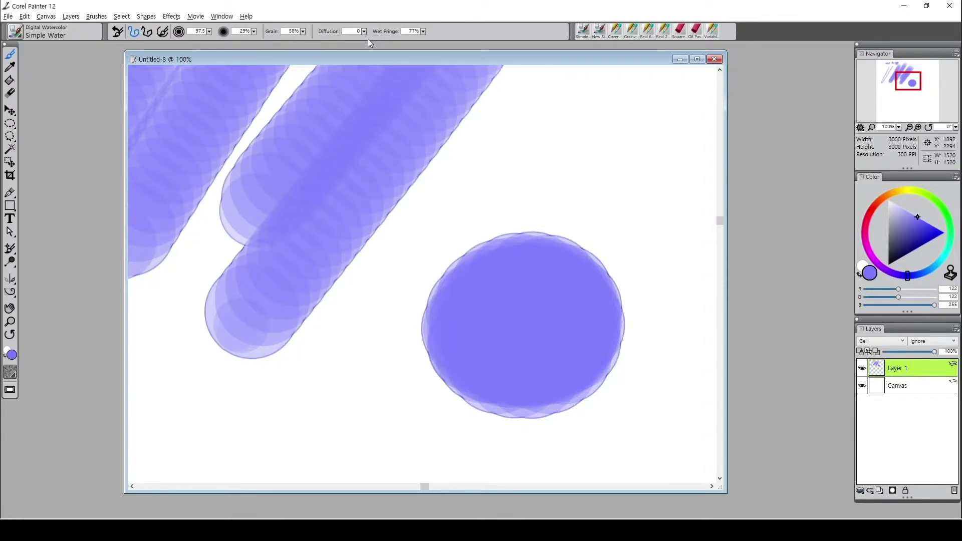
pyautogui.moveTo(552, 291); pyautogui.dragTo(440, 294)
pyautogui.click(423, 32)
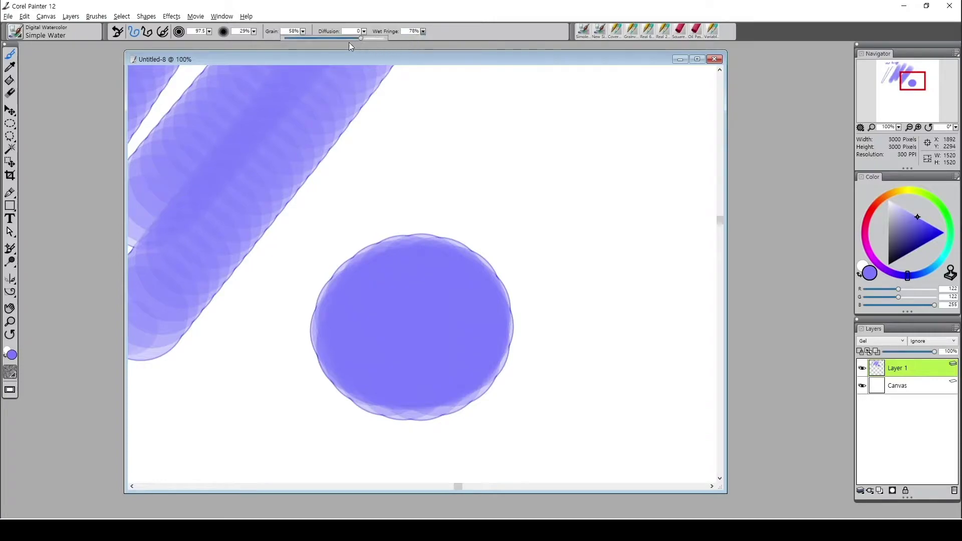
pyautogui.moveTo(336, 38)
pyautogui.mouseDown()
pyautogui.moveTo(327, 39)
pyautogui.moveTo(375, 37)
pyautogui.mouseUp()
pyautogui.click(415, 39)
# Add a new layer above Layer 1
pyautogui.moveTo(426, 150); pyautogui.dragTo(497, 291)
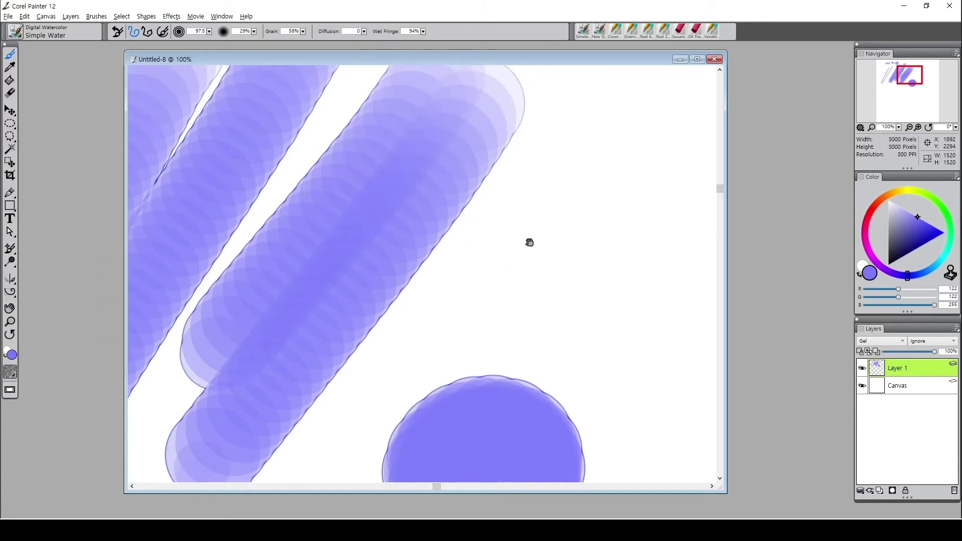
pyautogui.moveTo(542, 245); pyautogui.dragTo(533, 206)
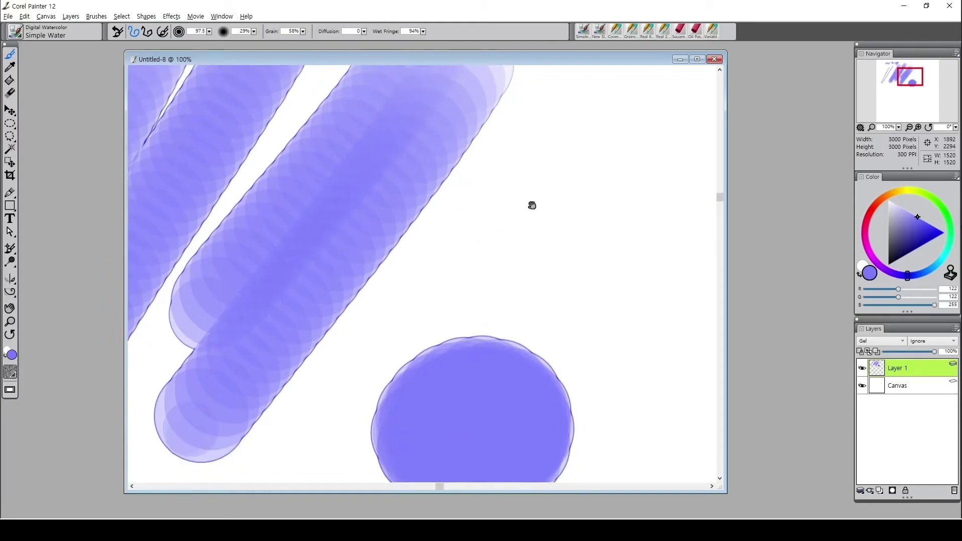
pyautogui.click(893, 490)
# Try merging Layer 1 and Layer 2 and setting the Wet Fringe to 35%, and undo the merge
pyautogui.keyDown('shift'); pyautogui.click(902, 388); pyautogui.keyUp('shift')
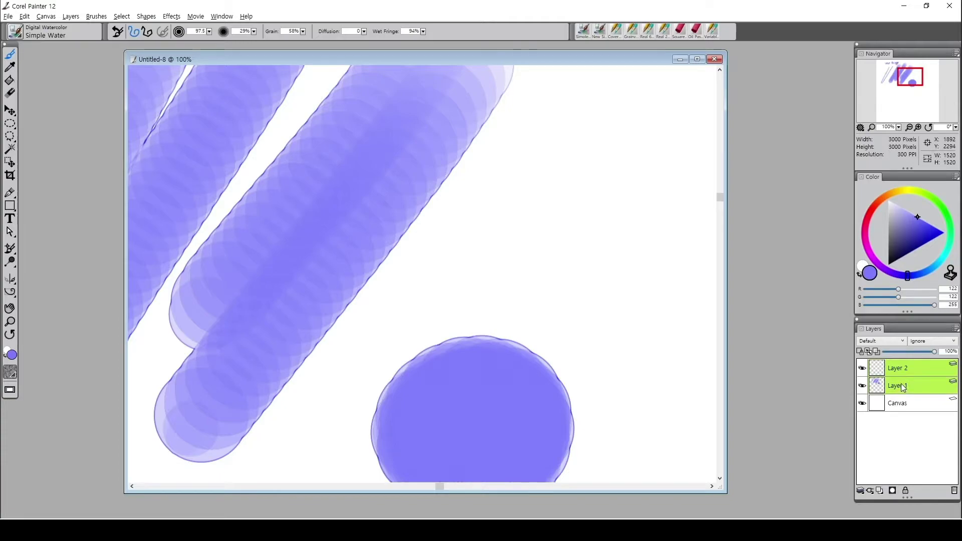
pyautogui.hotkey('ctrl', 'e')
pyautogui.click(423, 31)
pyautogui.moveTo(371, 38); pyautogui.dragTo(319, 40)
pyautogui.click(423, 31)
pyautogui.click(491, 242)
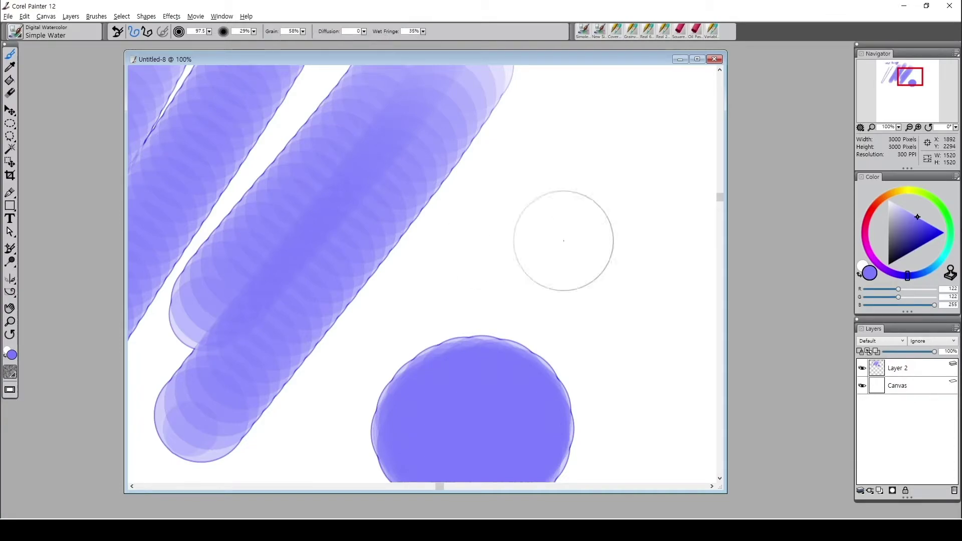
pyautogui.hotkey('ctrl', 'z')
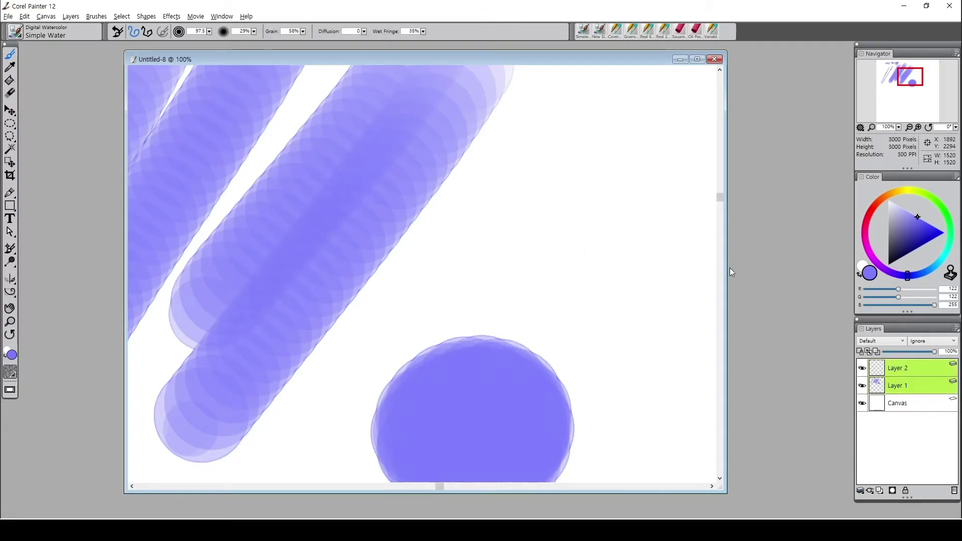
# Make Layer 1 active and set the Wet Fringe to 86%
pyautogui.click(898, 386)
pyautogui.click(423, 32)
pyautogui.click(370, 38)
pyautogui.press('space')
pyautogui.moveTo(563, 231)
pyautogui.mouseDown()
pyautogui.moveTo(548, 275)
pyautogui.moveTo(503, 205)
pyautogui.moveTo(579, 207)
pyautogui.moveTo(558, 302)
pyautogui.mouseUp()
pyautogui.press('space')
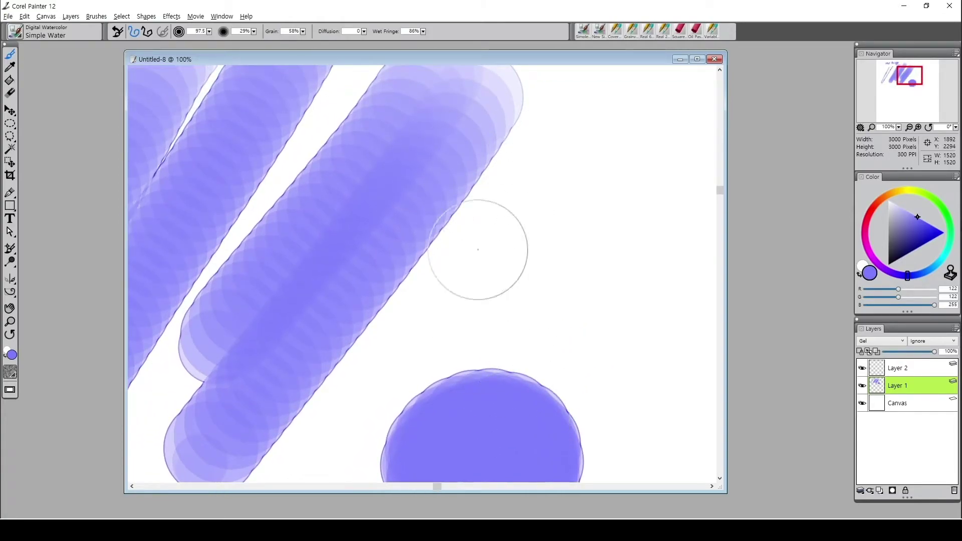
# Paint a filled violet oval on Layer 2, in the empty area above the circle
pyautogui.press('space')
pyautogui.moveTo(554, 324); pyautogui.dragTo(540, 302)
pyautogui.click(890, 368)
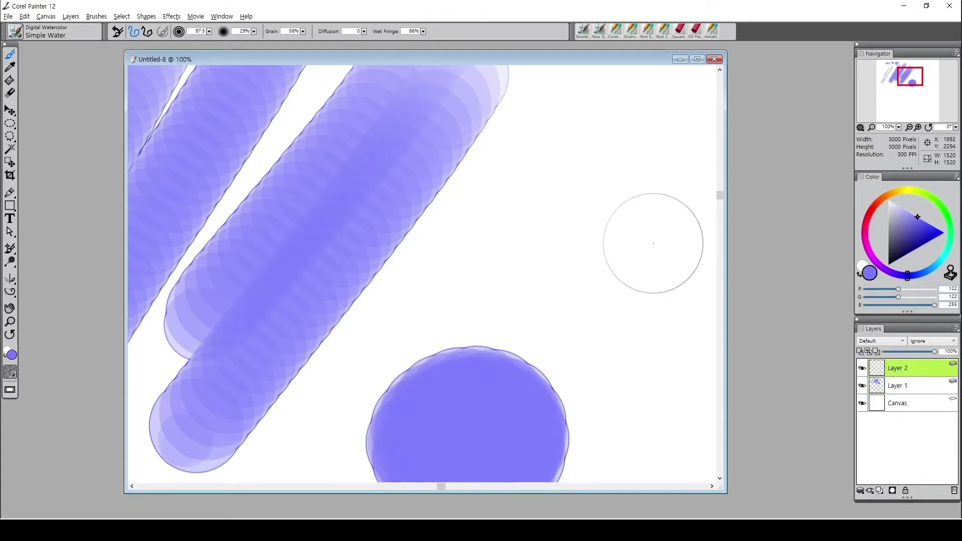
pyautogui.moveTo(599, 120)
pyautogui.mouseDown()
pyautogui.moveTo(519, 229)
pyautogui.moveTo(550, 240)
pyautogui.moveTo(580, 205)
pyautogui.mouseUp()
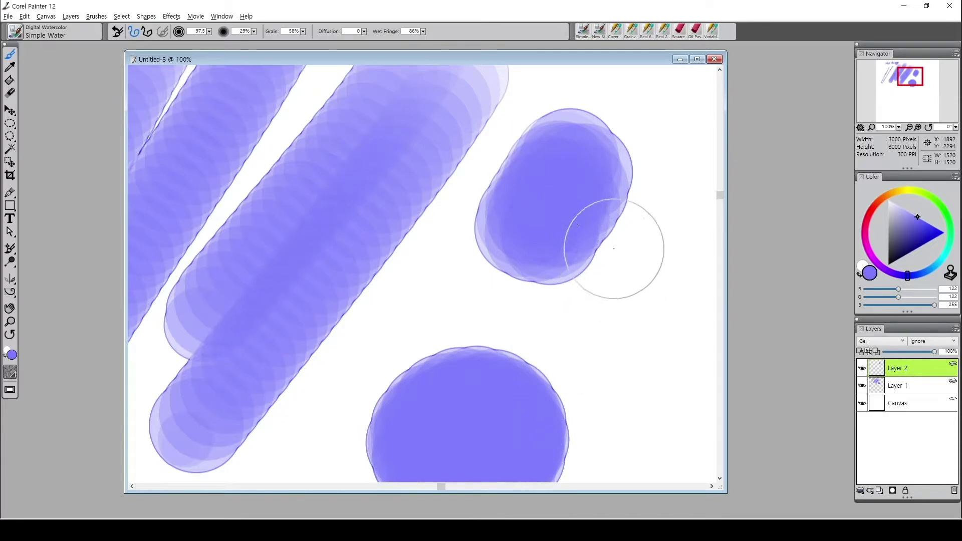
# Add a third layer and paint a filled light orange circle on it, beside the violet oval
pyautogui.click(895, 491)
pyautogui.hotkey('ctrl', 'z')
pyautogui.click(880, 492)
pyautogui.moveTo(645, 309); pyautogui.dragTo(591, 346)
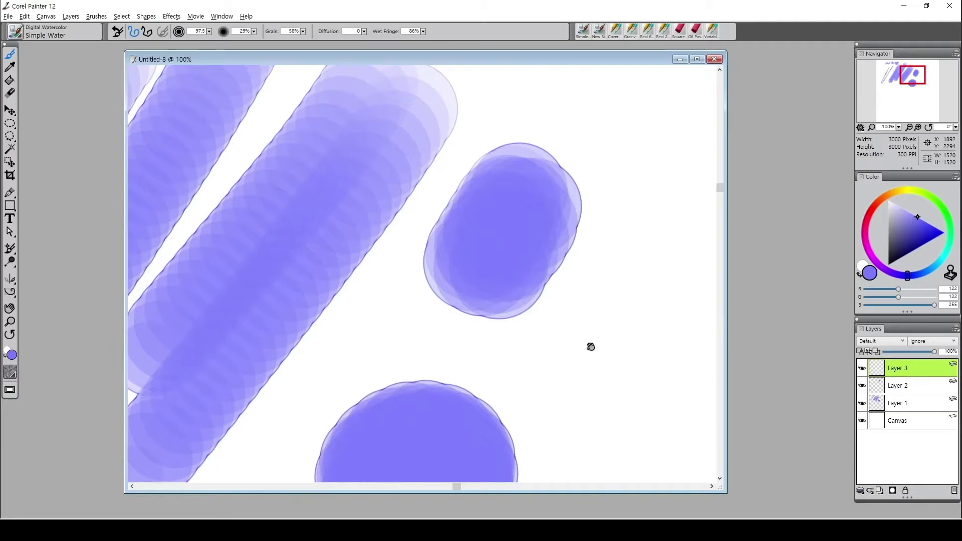
pyautogui.click(891, 193)
pyautogui.moveTo(642, 315)
pyautogui.mouseDown()
pyautogui.moveTo(652, 353)
pyautogui.moveTo(643, 365)
pyautogui.moveTo(654, 335)
pyautogui.moveTo(590, 342)
pyautogui.mouseUp()
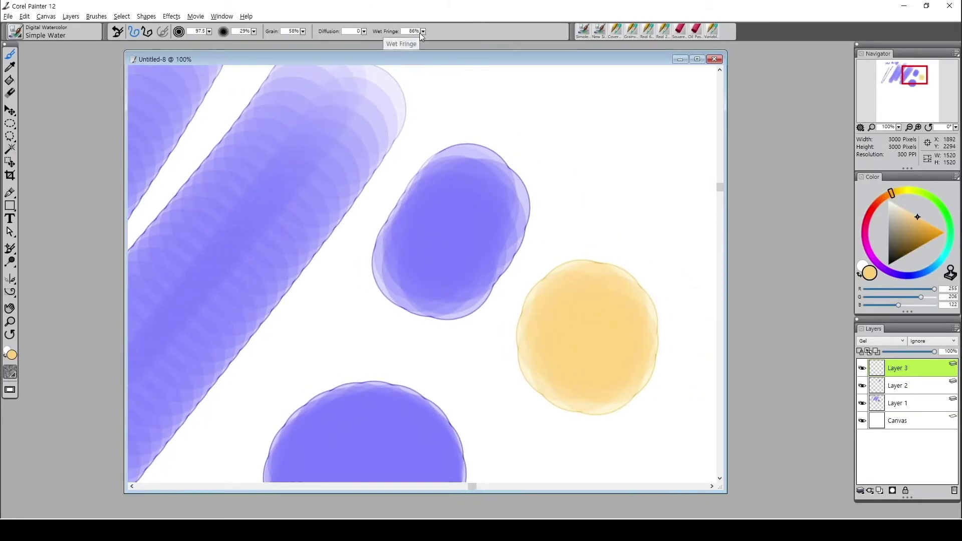
# Lower the Wet Fringe to 37% to compare the edges on all layers, and raise it to 87%
pyautogui.moveTo(423, 31); pyautogui.dragTo(308, 38)
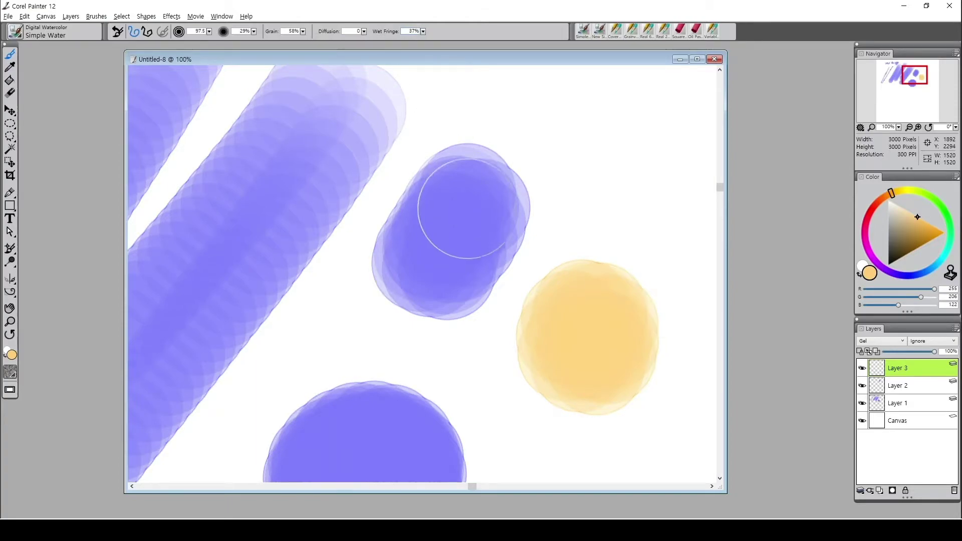
pyautogui.click(424, 32)
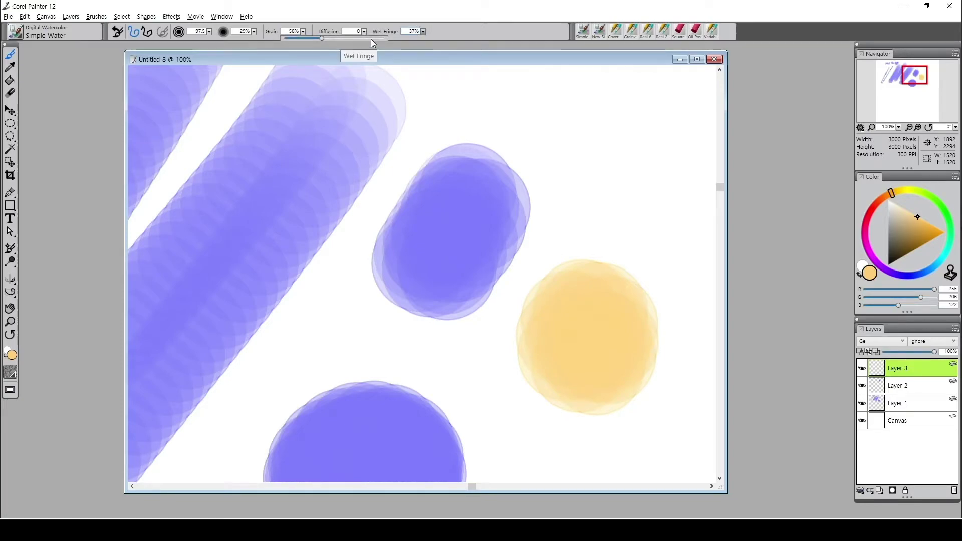
pyautogui.click(372, 38)
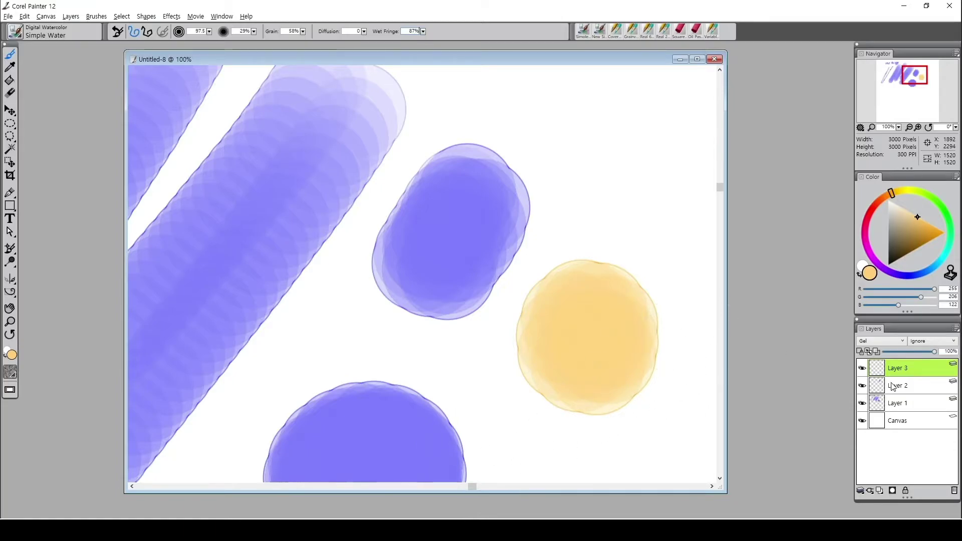
# Add a fourth layer and merge it with Layers 1 to 3 into a single layer
pyautogui.click(877, 492)
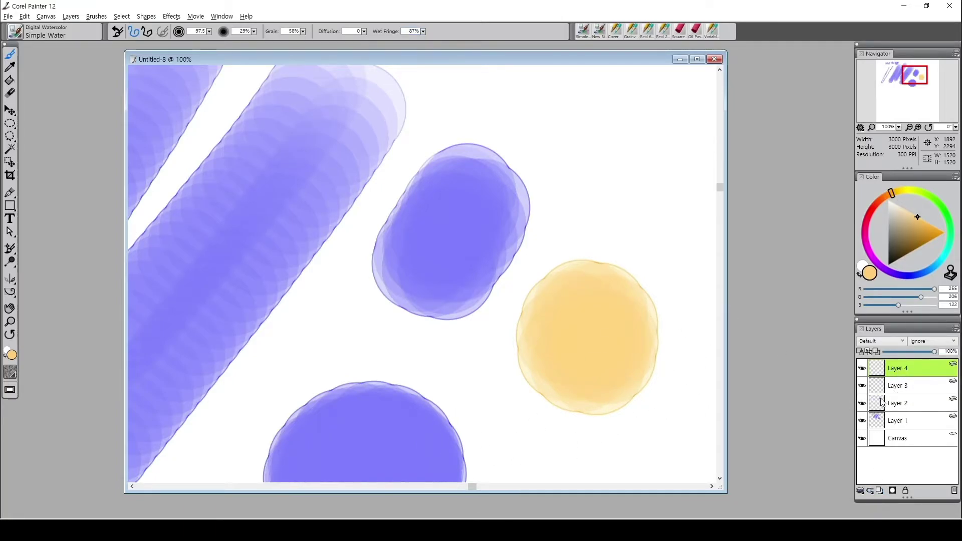
pyautogui.keyDown('shift'); pyautogui.click(899, 423); pyautogui.keyUp('shift')
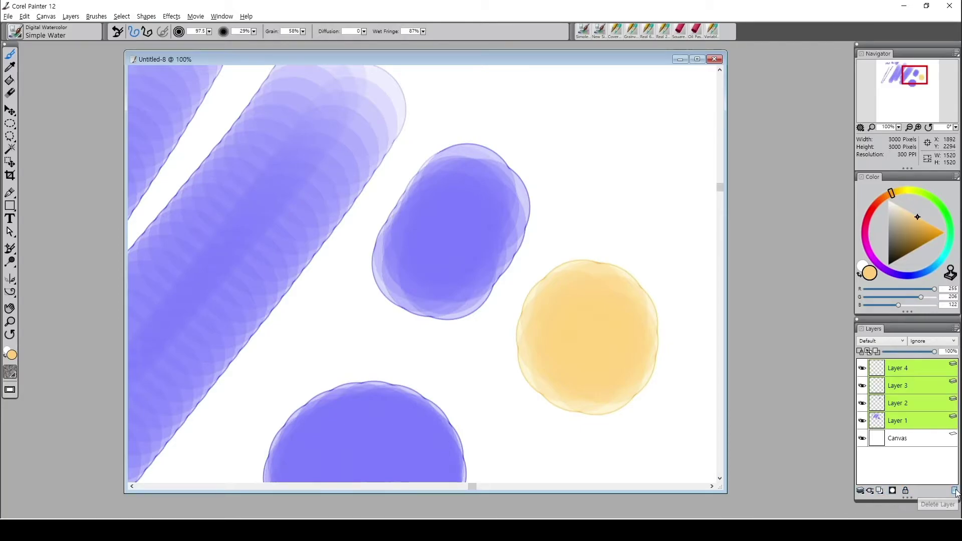
pyautogui.rightClick(925, 395)
pyautogui.click(820, 360)
pyautogui.rightClick(892, 369)
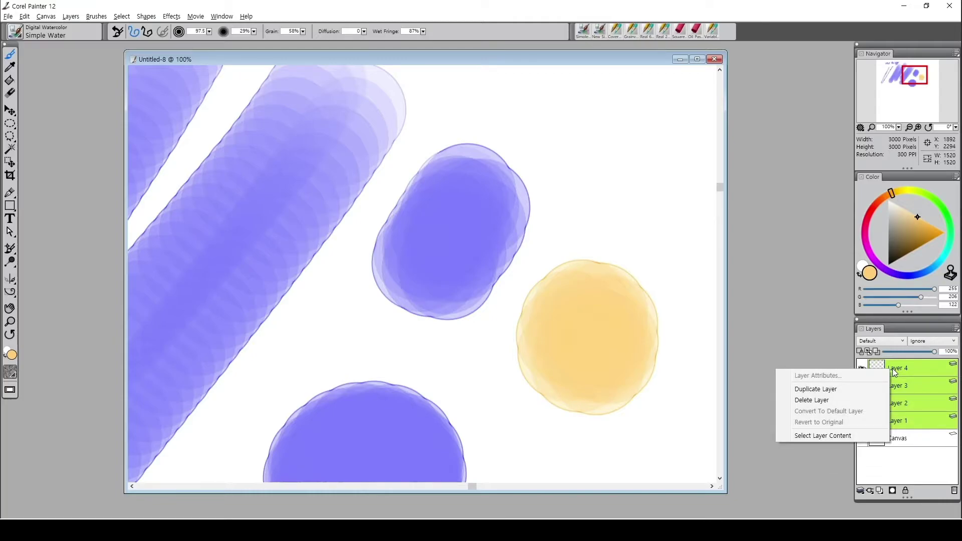
pyautogui.click(774, 360)
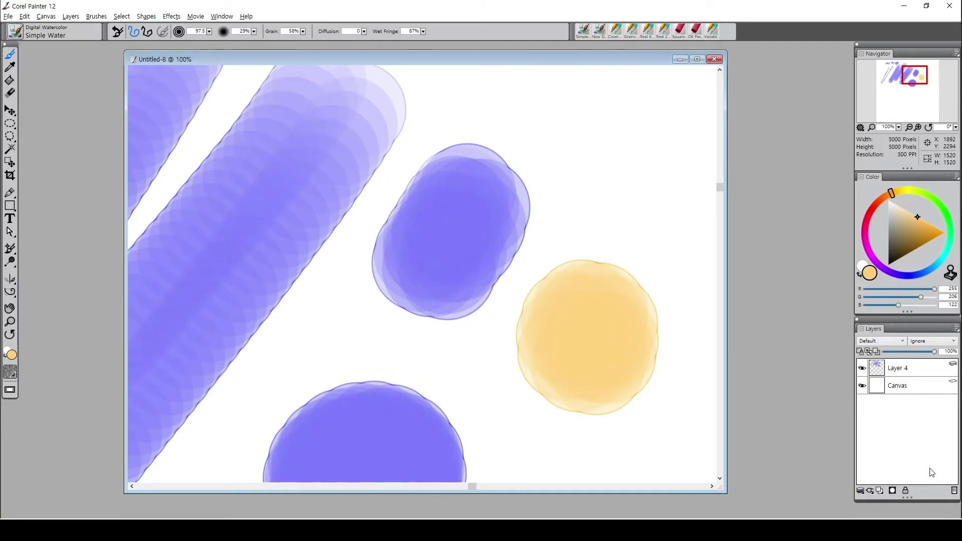
# Add a new layer above the merged one and paint a second light orange blob above the first
pyautogui.click(880, 490)
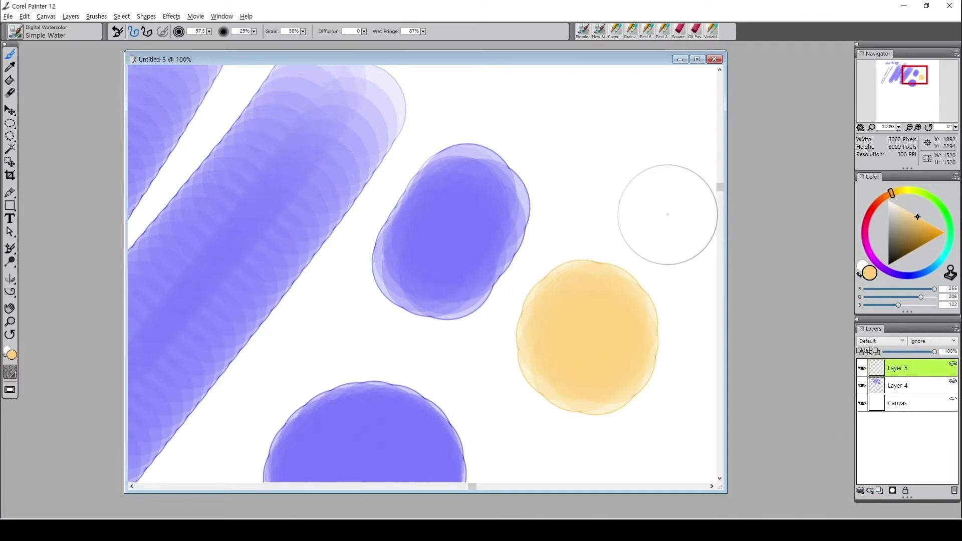
pyautogui.moveTo(533, 142)
pyautogui.mouseDown()
pyautogui.moveTo(431, 275)
pyautogui.moveTo(544, 145)
pyautogui.moveTo(526, 164)
pyautogui.moveTo(578, 178)
pyautogui.mouseUp()
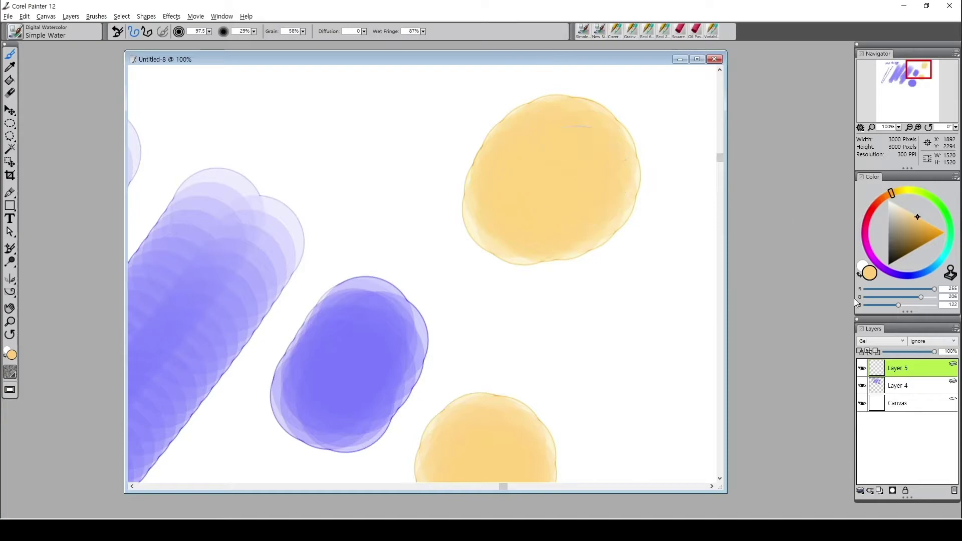
# Set the Wet Fringe to 26% with Layer 5 active, and switch to Layer 4
pyautogui.click(423, 31)
pyautogui.moveTo(370, 39); pyautogui.dragTo(312, 39)
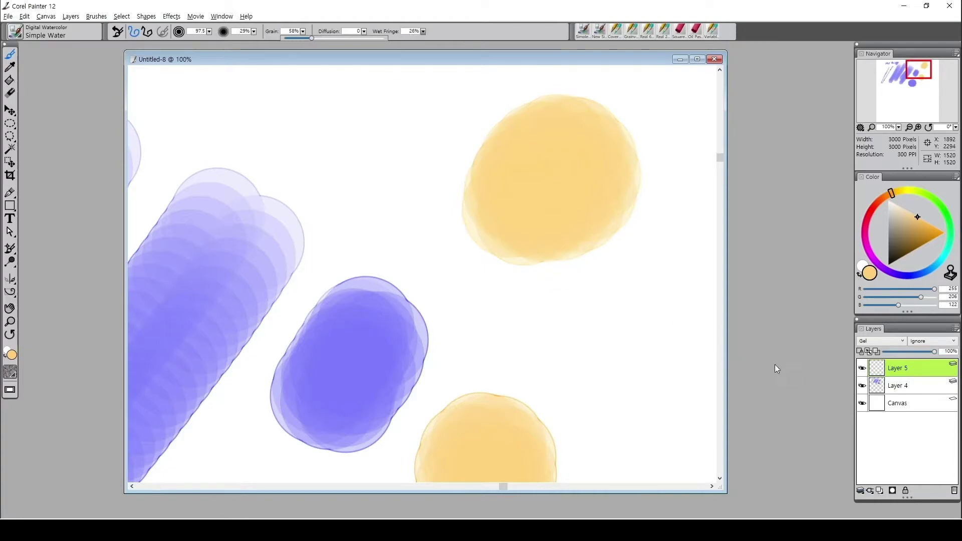
pyautogui.click(896, 386)
pyautogui.moveTo(591, 421); pyautogui.dragTo(625, 312)
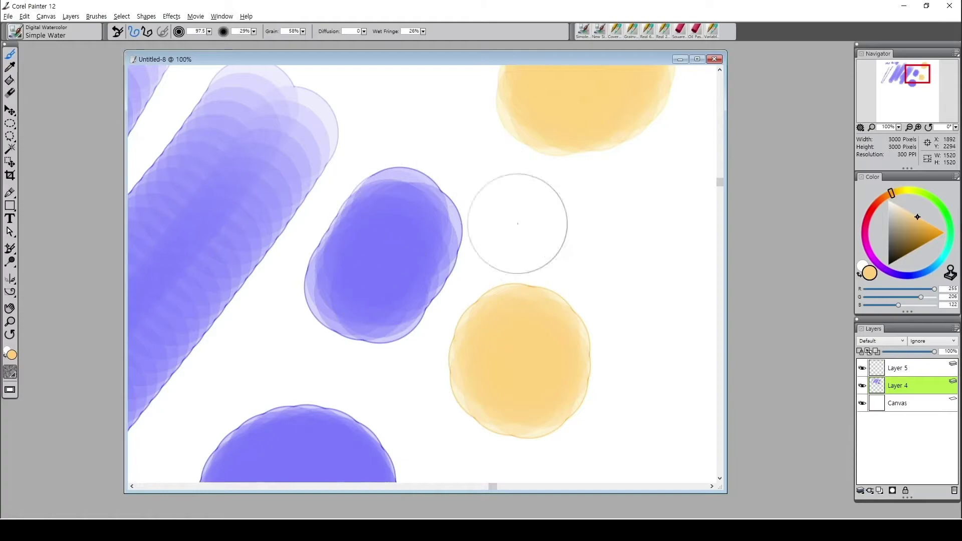
# Examine the fringe edges of the purple strokes and orange blobs up close and across the whole canvas at 33.3%
pyautogui.moveTo(473, 206); pyautogui.dragTo(518, 290)
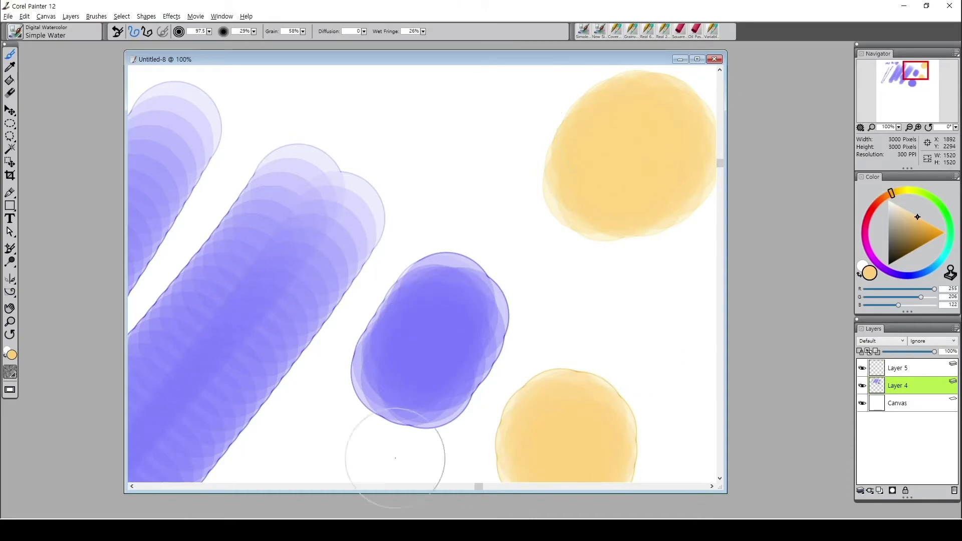
pyautogui.press('space')
pyautogui.moveTo(490, 291); pyautogui.dragTo(564, 320)
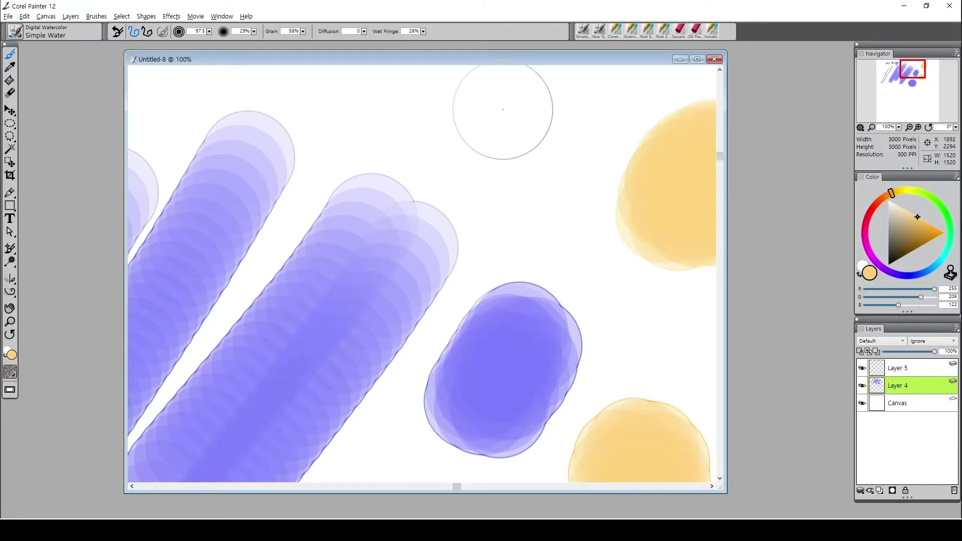
pyautogui.moveTo(395, 60); pyautogui.dragTo(416, 60)
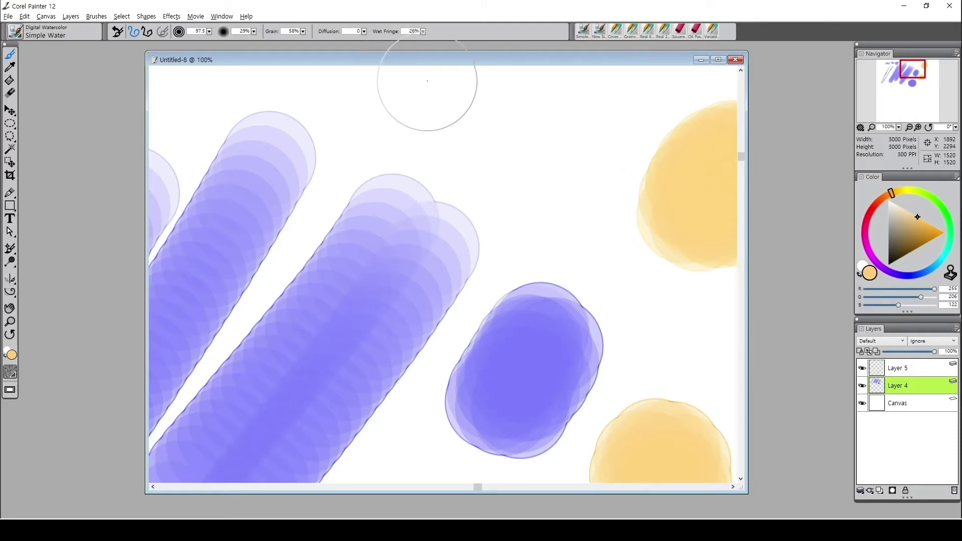
pyautogui.hotkey('ctrl', '-')
pyautogui.hotkey('ctrl', '-')
pyautogui.hotkey('ctrl', '-')
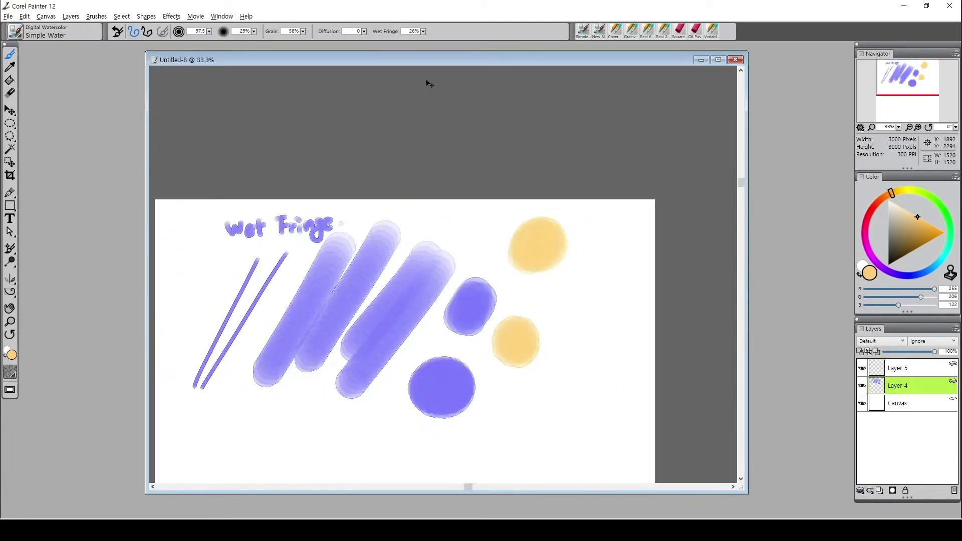
pyautogui.moveTo(359, 415); pyautogui.dragTo(411, 378)
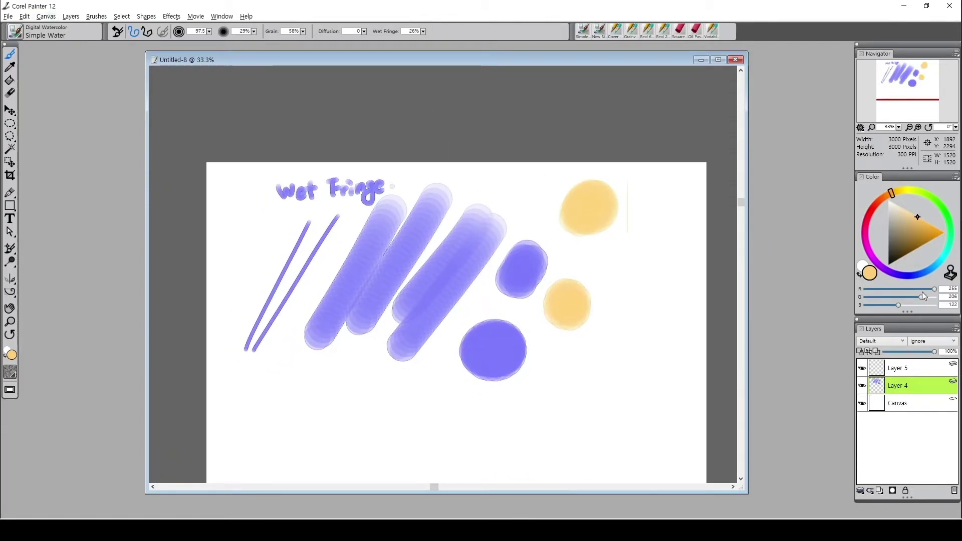
# Delete Layer 4 and Layer 5 together and add a new empty layer above the canvas
pyautogui.keyDown('shift'); pyautogui.click(906, 371); pyautogui.keyUp('shift')
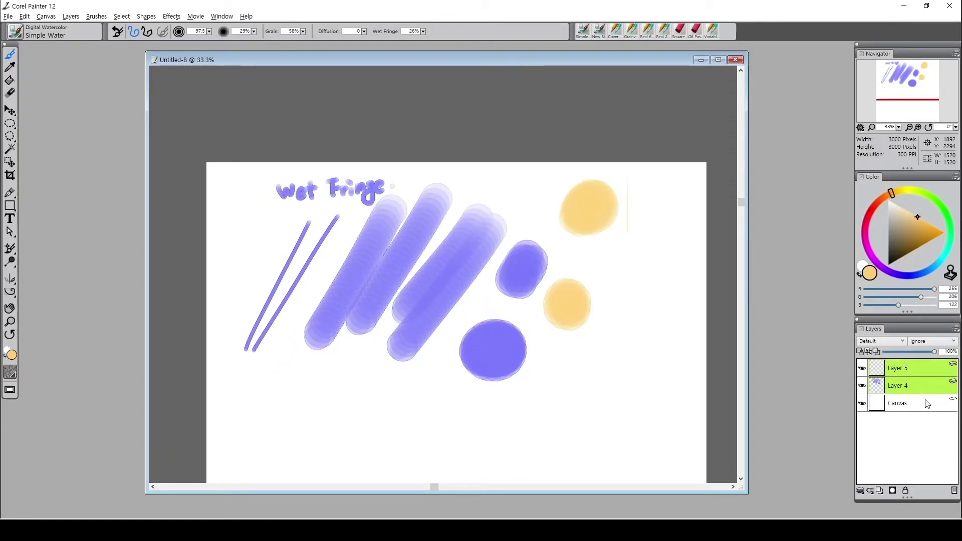
pyautogui.click(954, 490)
pyautogui.click(881, 491)
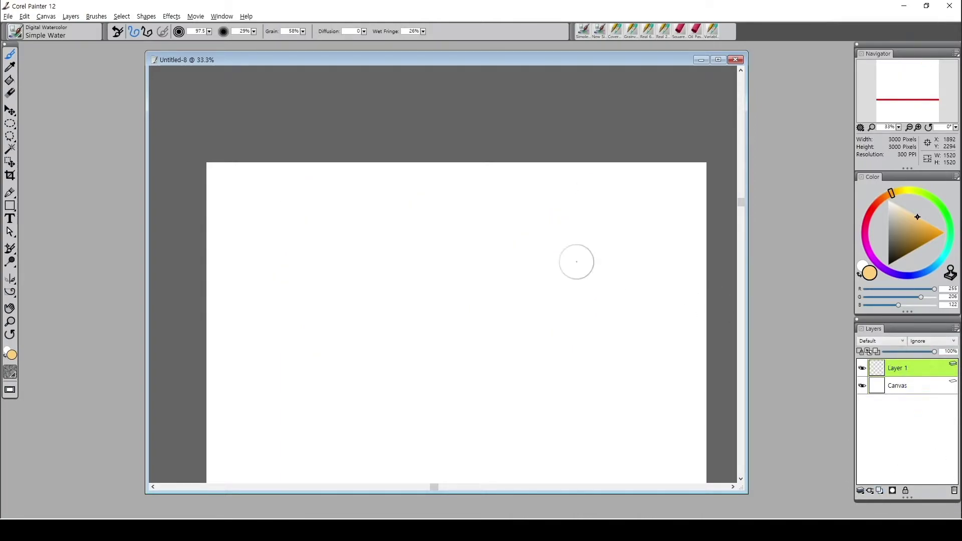
pyautogui.moveTo(464, 227); pyautogui.dragTo(449, 168)
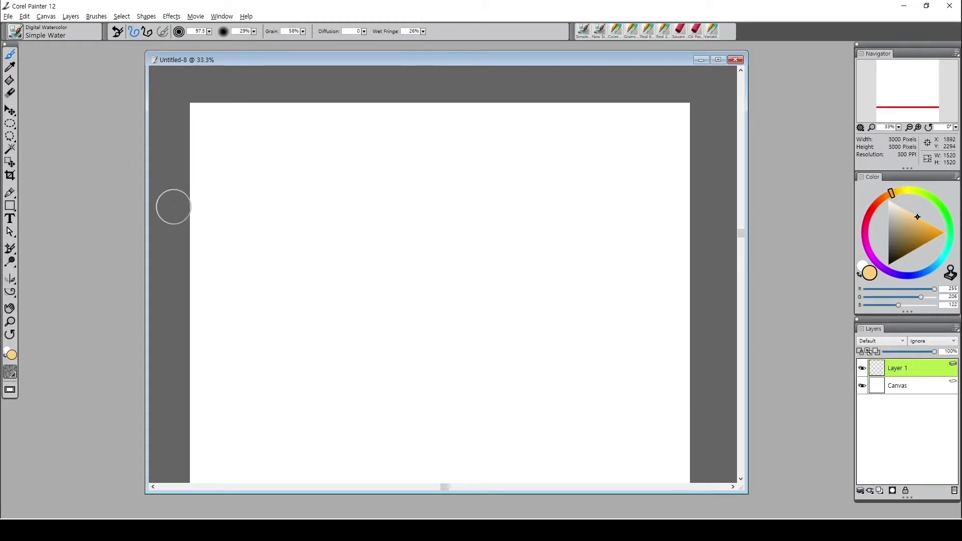
# Pick a dark grey colour, try a short curved stroke with the Grainy Pencil at size 4.2, and undo it
pyautogui.click(870, 217)
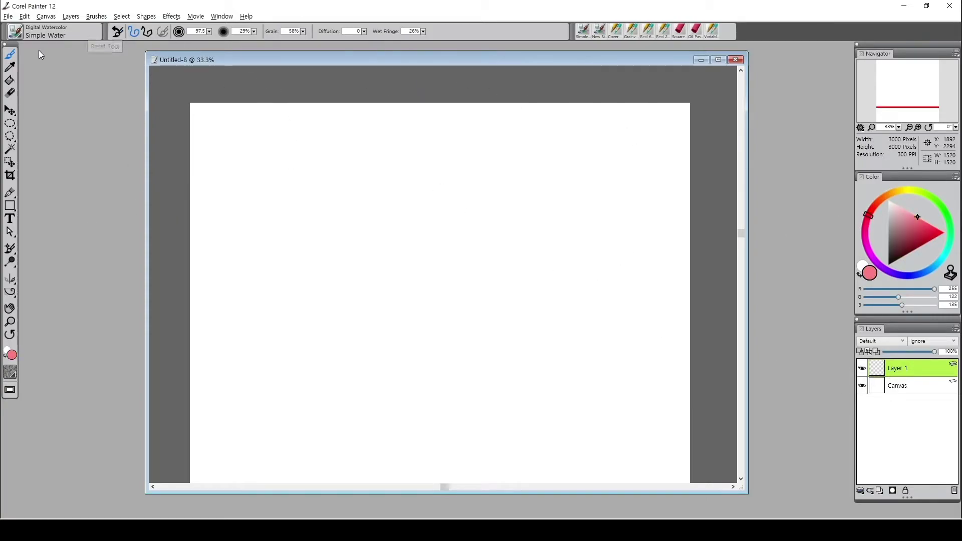
pyautogui.click(22, 34)
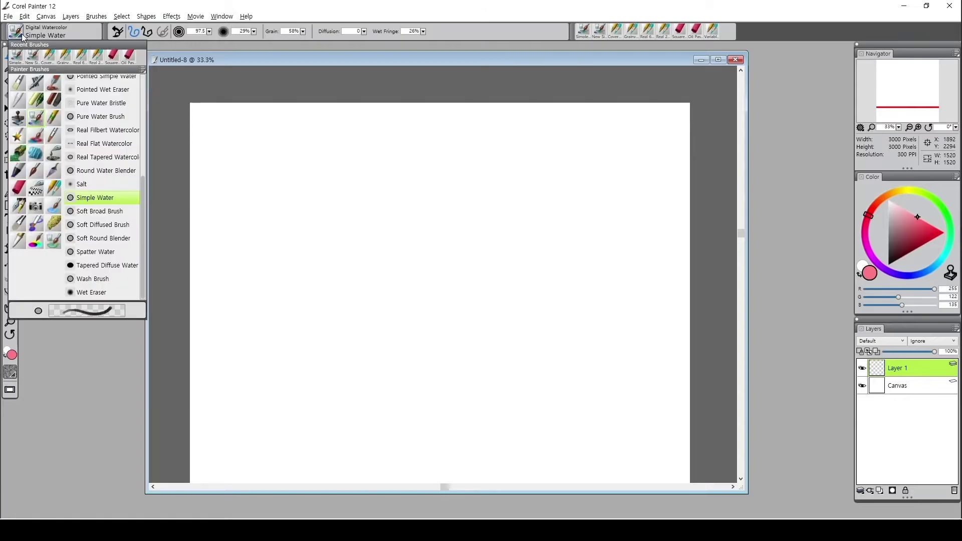
pyautogui.click(69, 60)
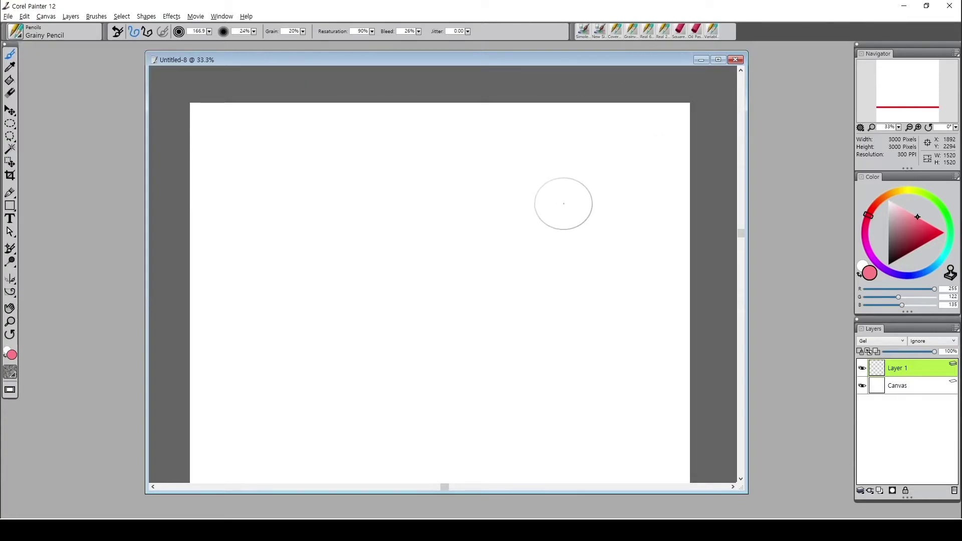
pyautogui.click(889, 246)
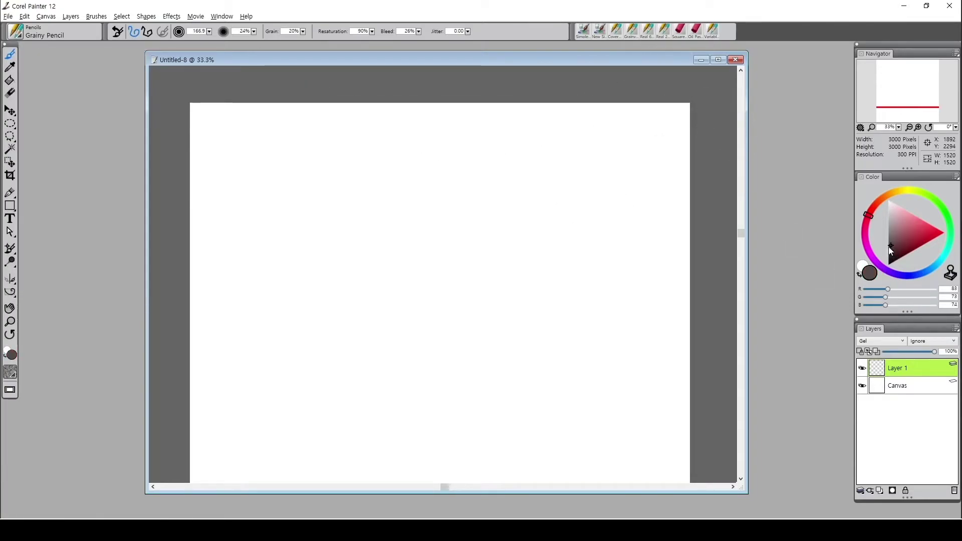
pyautogui.moveTo(400, 203); pyautogui.dragTo(419, 209)
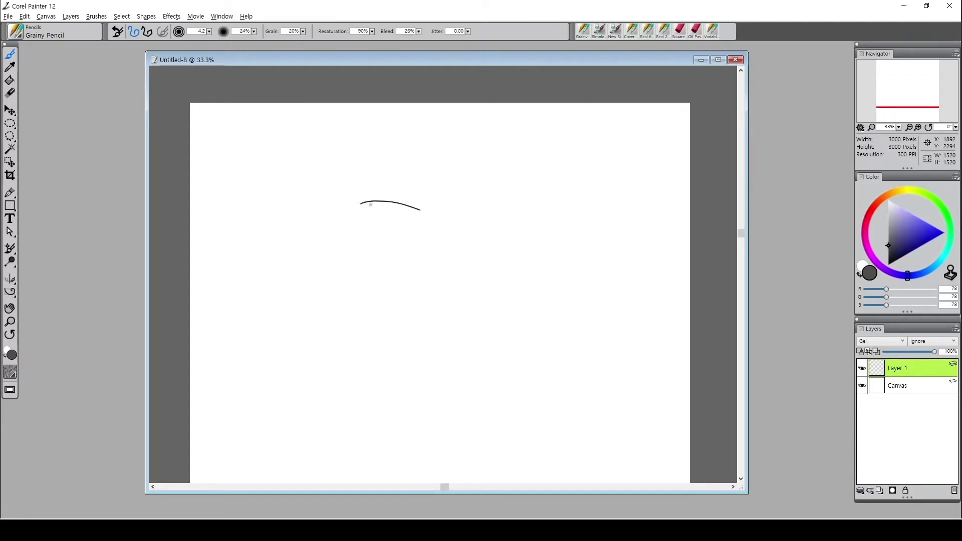
pyautogui.hotkey('ctrl', 'z')
# Try the Real 2B Pencil with short test strokes on the blank layer and undo them
pyautogui.click(39, 31)
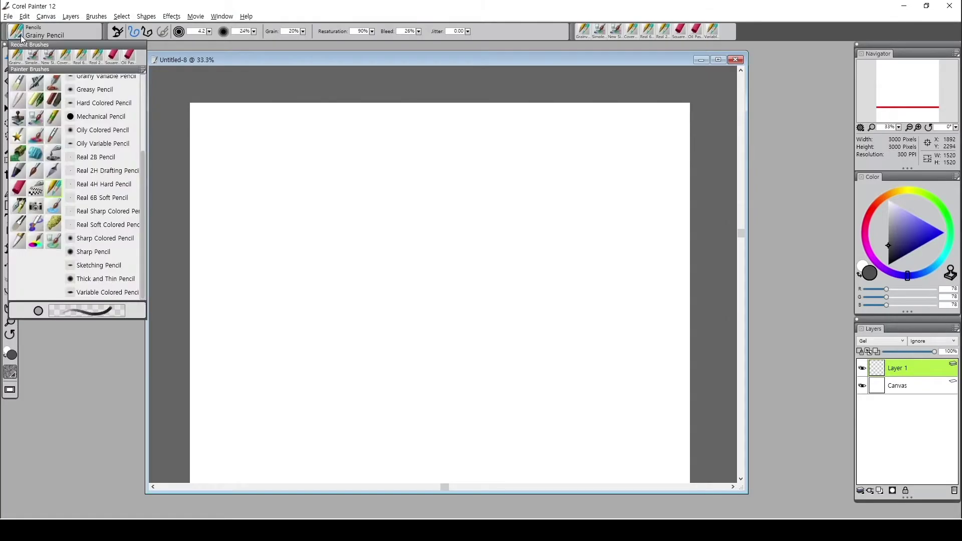
pyautogui.moveTo(145, 179); pyautogui.dragTo(158, 95)
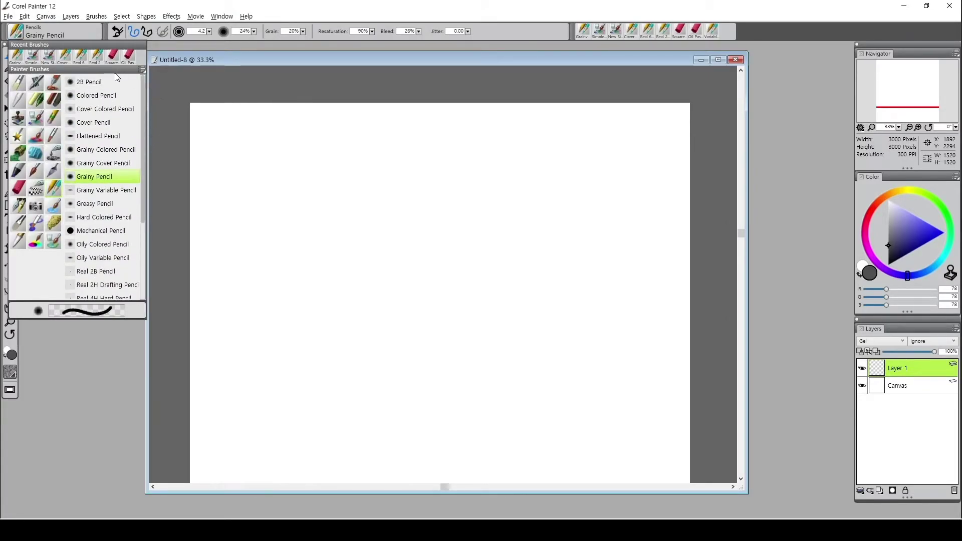
pyautogui.moveTo(145, 152)
pyautogui.mouseDown()
pyautogui.moveTo(134, 175)
pyautogui.moveTo(158, 225)
pyautogui.moveTo(155, 242)
pyautogui.mouseUp()
pyautogui.moveTo(154, 179); pyautogui.dragTo(142, 273)
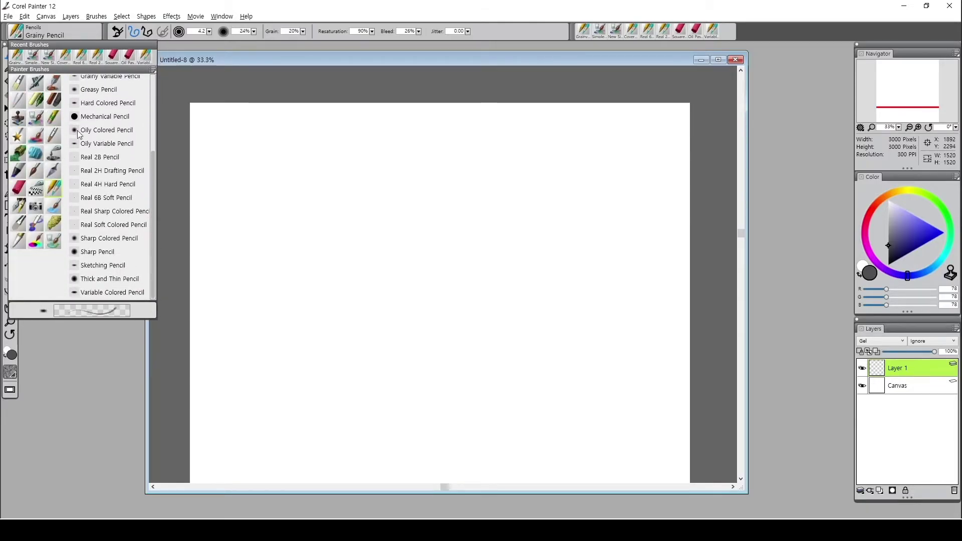
pyautogui.click(108, 159)
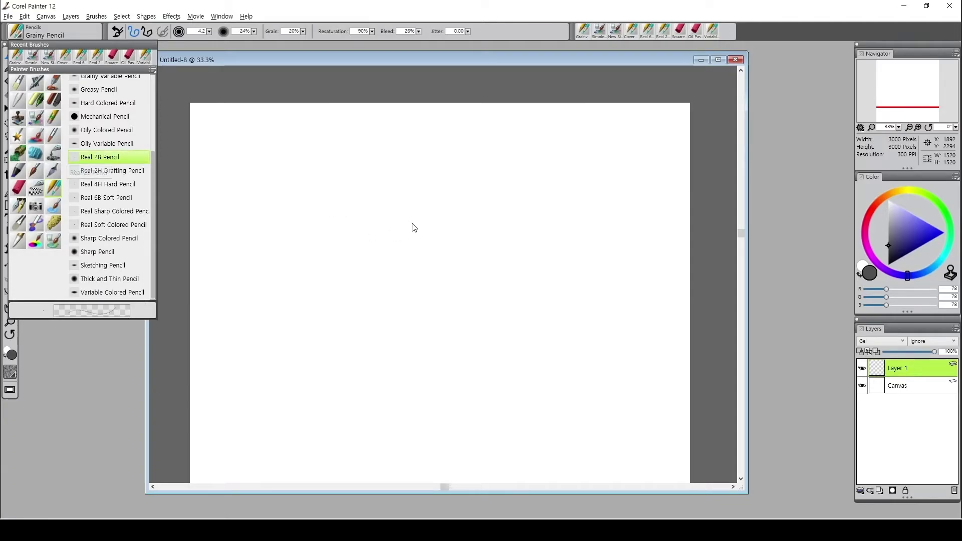
pyautogui.moveTo(391, 232); pyautogui.dragTo(411, 221)
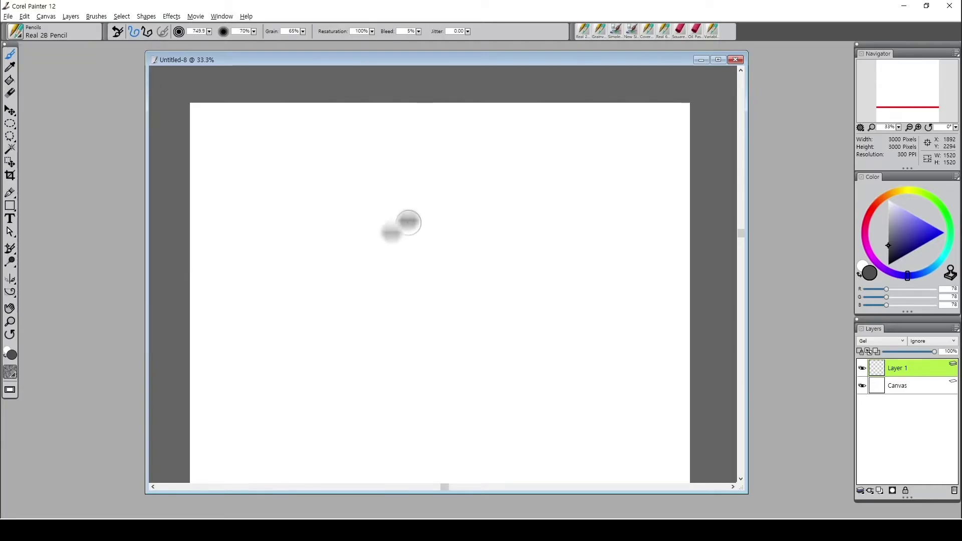
pyautogui.hotkey('ctrl', 'z')
pyautogui.hotkey('ctrl', 'z')
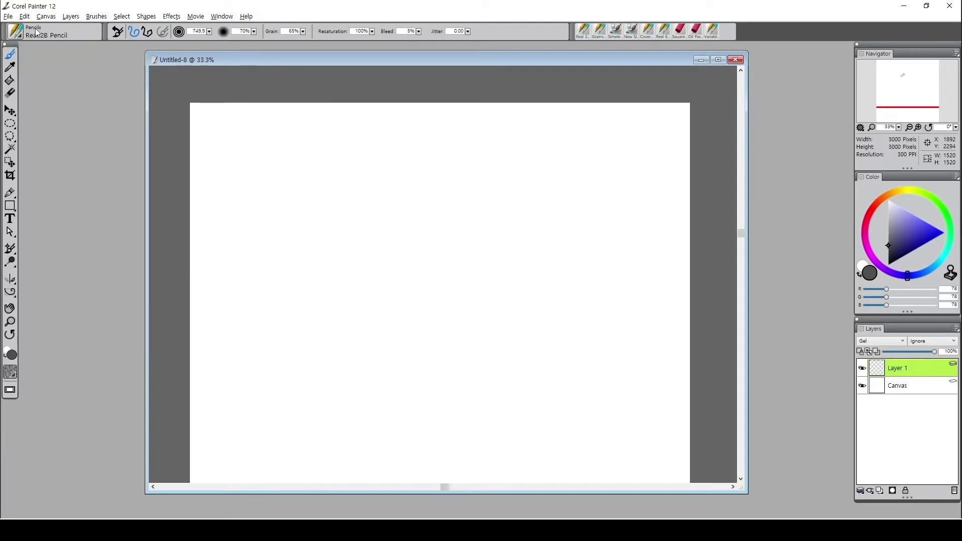
# Sketch the upper-left and left side of a round apple outline with the Variable Colored Pencil, redoing the lower-left curve
pyautogui.click(38, 31)
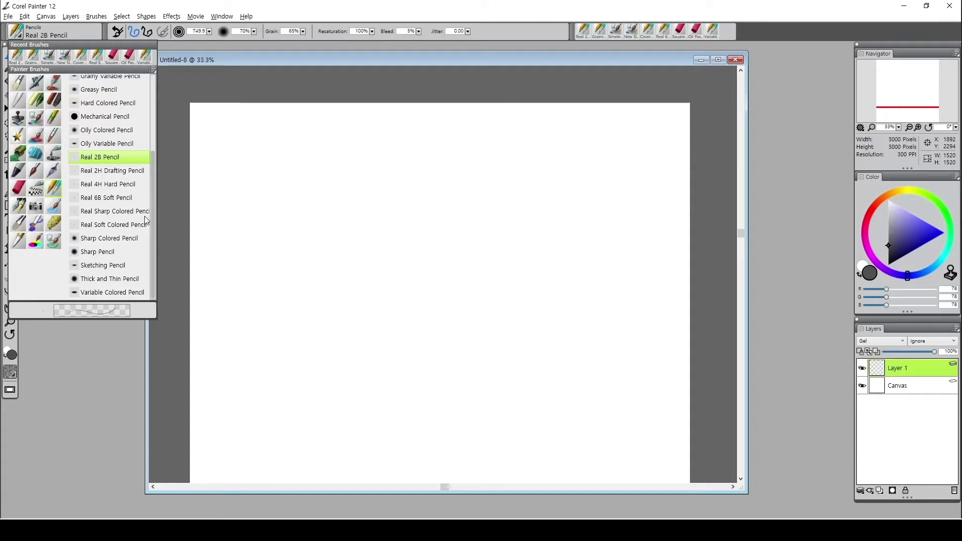
pyautogui.click(113, 292)
pyautogui.moveTo(409, 225); pyautogui.dragTo(407, 221)
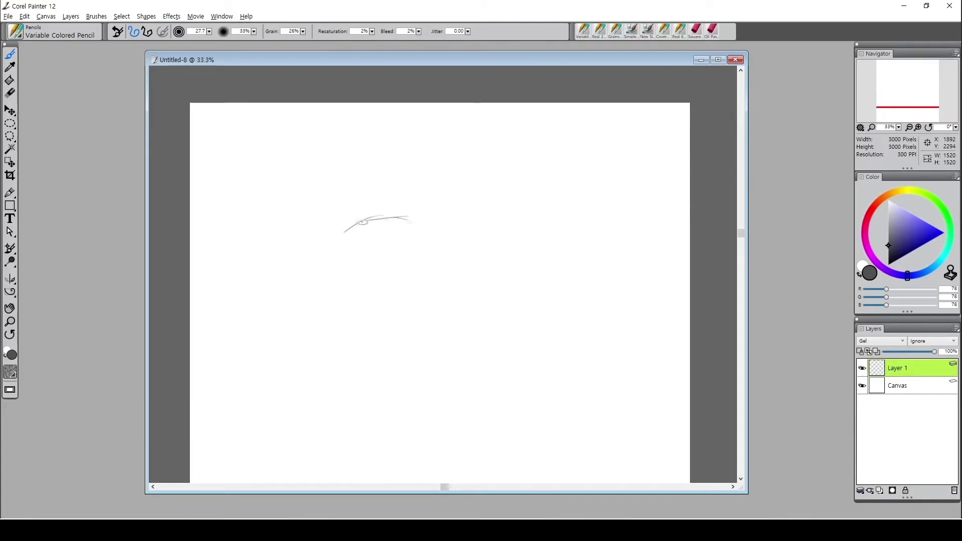
pyautogui.moveTo(332, 252); pyautogui.dragTo(326, 271)
pyautogui.moveTo(343, 233); pyautogui.dragTo(319, 326)
pyautogui.moveTo(317, 303)
pyautogui.mouseDown()
pyautogui.moveTo(333, 365)
pyautogui.moveTo(361, 410)
pyautogui.mouseUp()
pyautogui.hotkey('ctrl', 'z')
pyautogui.hotkey('ctrl', 'z')
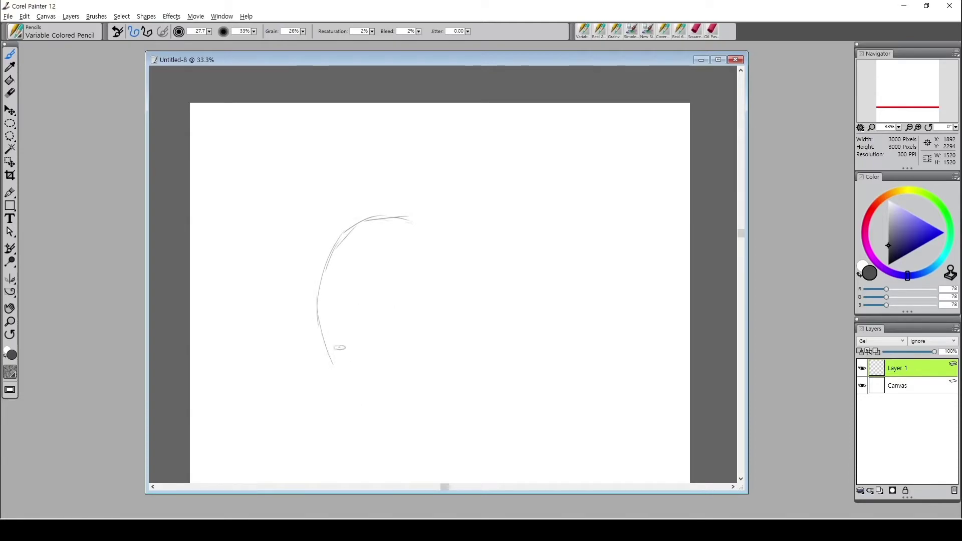
pyautogui.moveTo(319, 324); pyautogui.dragTo(361, 410)
pyautogui.moveTo(330, 354); pyautogui.dragTo(378, 418)
pyautogui.moveTo(360, 400); pyautogui.dragTo(385, 419)
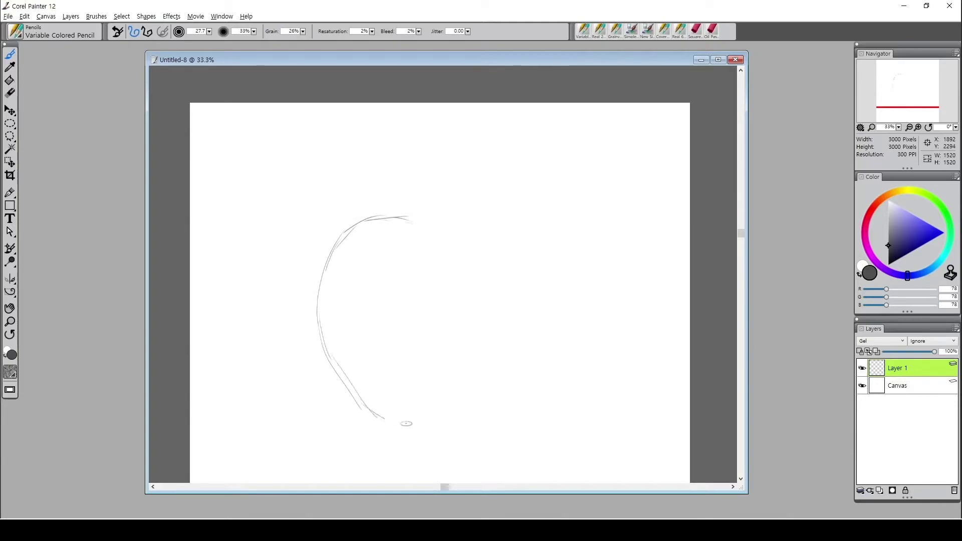
# Complete the apple outline with its bottom, right side and top hollow, and sketch a small lamp at the page's upper left
pyautogui.moveTo(342, 376)
pyautogui.mouseDown()
pyautogui.moveTo(437, 435)
pyautogui.moveTo(516, 404)
pyautogui.moveTo(535, 384)
pyautogui.mouseUp()
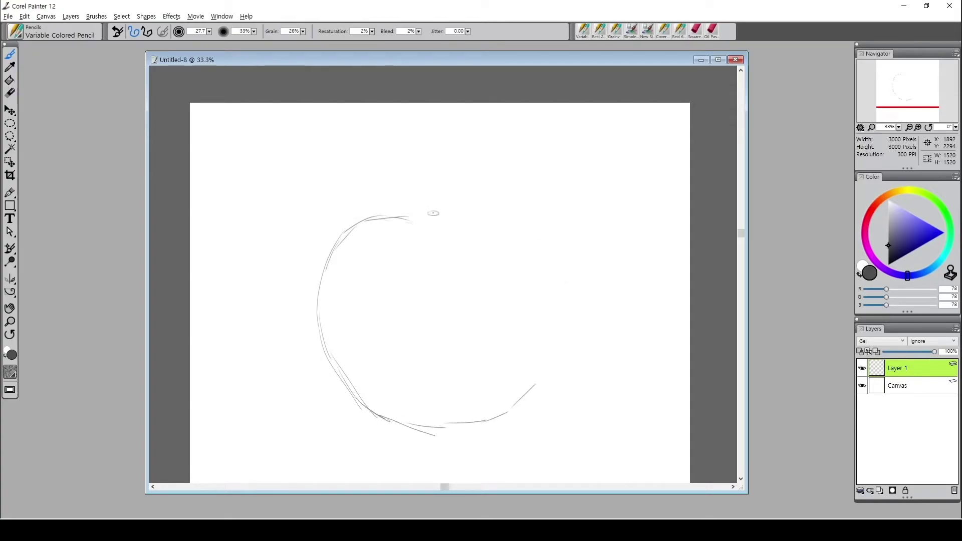
pyautogui.moveTo(453, 199)
pyautogui.mouseDown()
pyautogui.moveTo(502, 214)
pyautogui.moveTo(549, 276)
pyautogui.moveTo(547, 305)
pyautogui.mouseUp()
pyautogui.hotkey('ctrl', 'z')
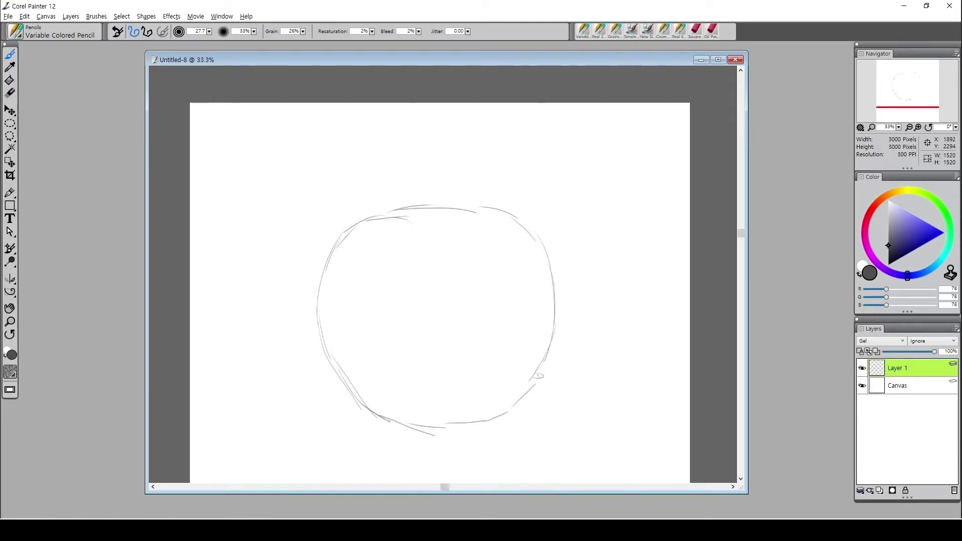
pyautogui.moveTo(423, 220)
pyautogui.mouseDown()
pyautogui.moveTo(485, 222)
pyautogui.moveTo(460, 221)
pyautogui.moveTo(479, 215)
pyautogui.mouseUp()
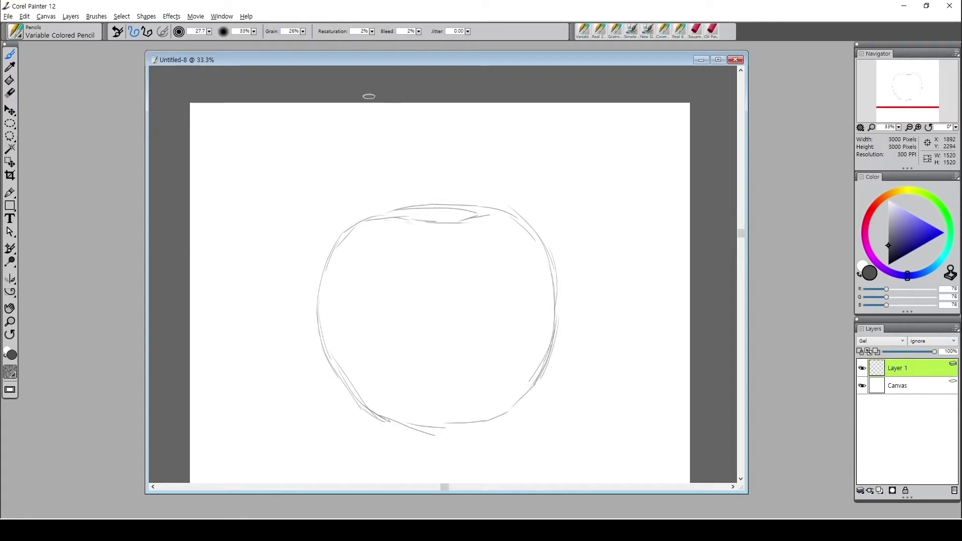
pyautogui.moveTo(271, 154)
pyautogui.mouseDown()
pyautogui.moveTo(303, 162)
pyautogui.moveTo(295, 167)
pyautogui.moveTo(308, 159)
pyautogui.moveTo(293, 165)
pyautogui.moveTo(307, 166)
pyautogui.moveTo(292, 182)
pyautogui.moveTo(317, 191)
pyautogui.mouseUp()
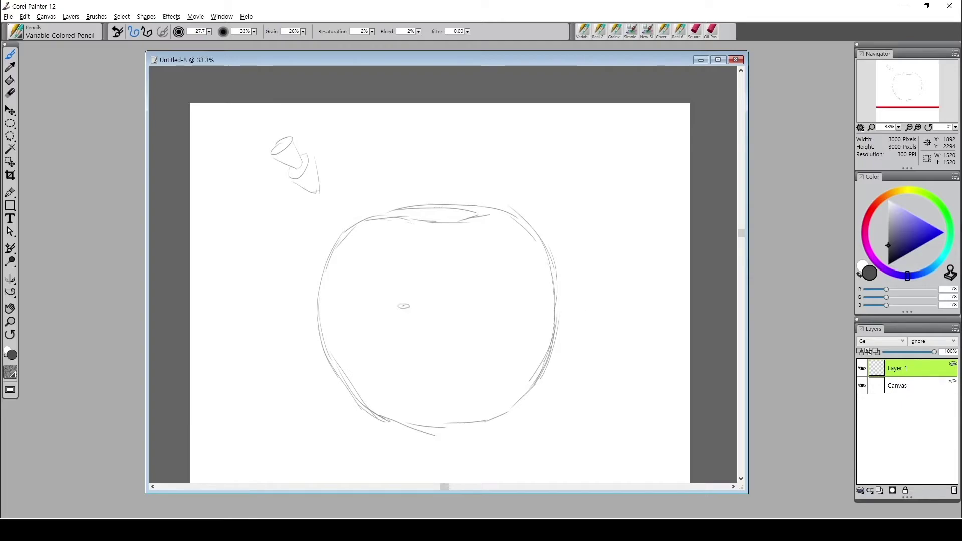
# Add a new layer beneath the sketch layer and select the Simple Water digital watercolor brush
pyautogui.click(881, 490)
pyautogui.moveTo(904, 367); pyautogui.dragTo(905, 389)
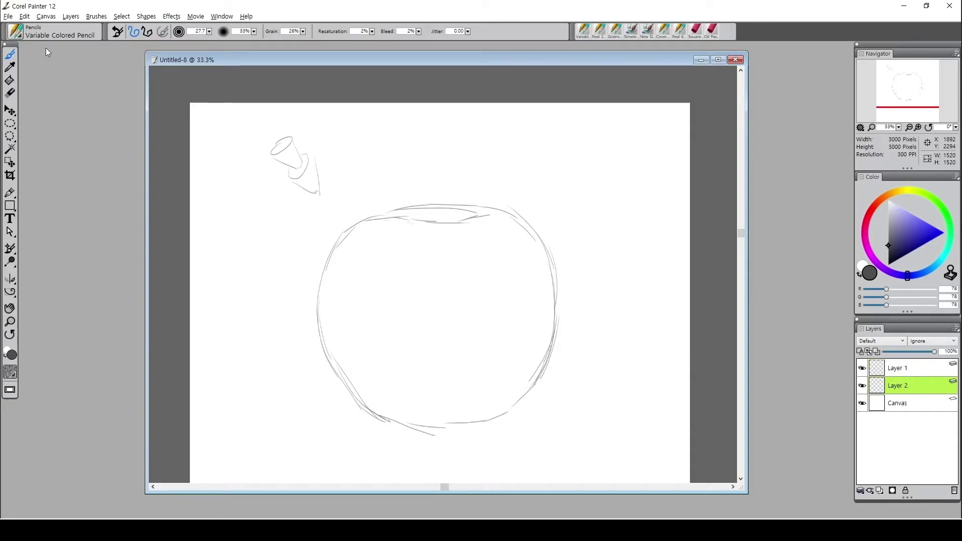
pyautogui.click(20, 37)
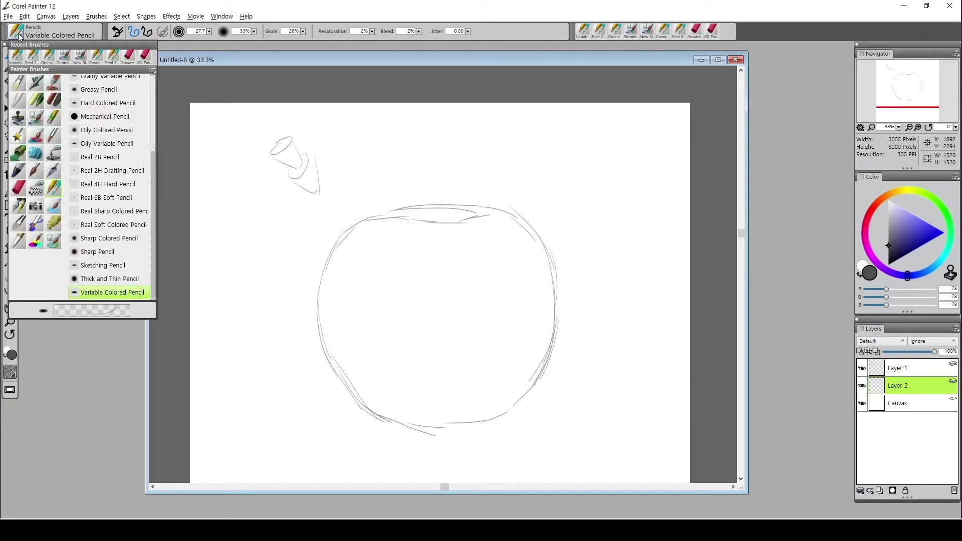
pyautogui.click(80, 58)
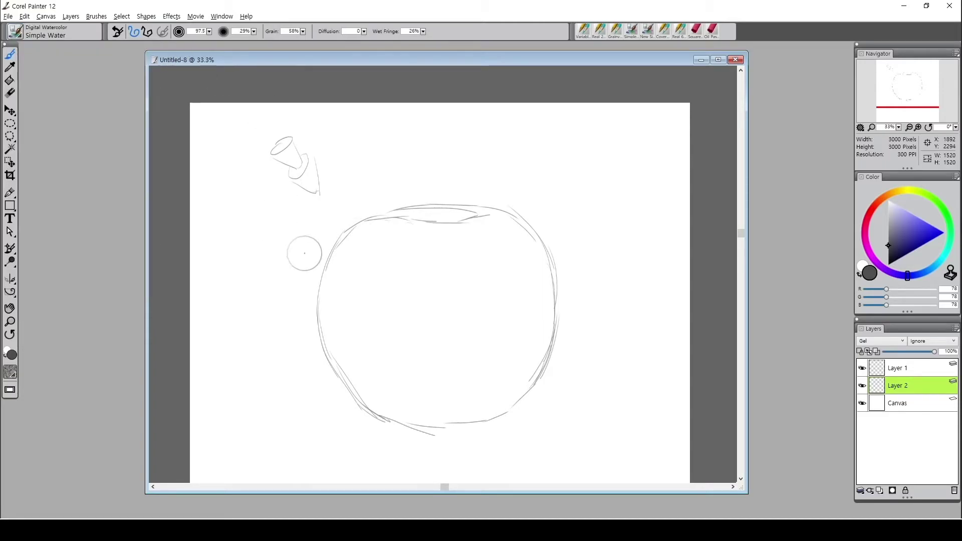
# Fill the apple with light red on Layer 2 and paint a pale pink highlight on its upper-left side
pyautogui.click(874, 208)
pyautogui.moveTo(910, 214); pyautogui.dragTo(918, 203)
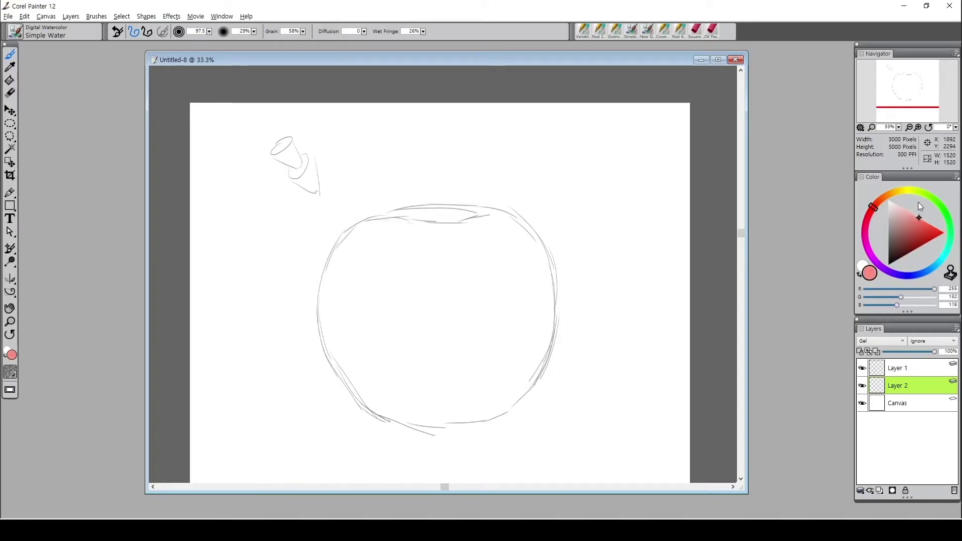
pyautogui.moveTo(405, 240)
pyautogui.mouseDown()
pyautogui.moveTo(367, 340)
pyautogui.moveTo(345, 367)
pyautogui.mouseUp()
pyautogui.moveTo(353, 239); pyautogui.dragTo(347, 313)
pyautogui.moveTo(363, 264)
pyautogui.mouseDown()
pyautogui.moveTo(356, 355)
pyautogui.moveTo(338, 284)
pyautogui.moveTo(369, 322)
pyautogui.moveTo(359, 337)
pyautogui.moveTo(359, 317)
pyautogui.moveTo(479, 267)
pyautogui.moveTo(486, 298)
pyautogui.moveTo(451, 371)
pyautogui.moveTo(394, 401)
pyautogui.moveTo(354, 350)
pyautogui.moveTo(411, 373)
pyautogui.moveTo(498, 384)
pyautogui.moveTo(509, 375)
pyautogui.moveTo(539, 288)
pyautogui.moveTo(531, 254)
pyautogui.moveTo(462, 223)
pyautogui.moveTo(387, 237)
pyautogui.moveTo(489, 231)
pyautogui.moveTo(532, 269)
pyautogui.moveTo(525, 247)
pyautogui.moveTo(447, 245)
pyautogui.moveTo(506, 290)
pyautogui.moveTo(413, 385)
pyautogui.mouseUp()
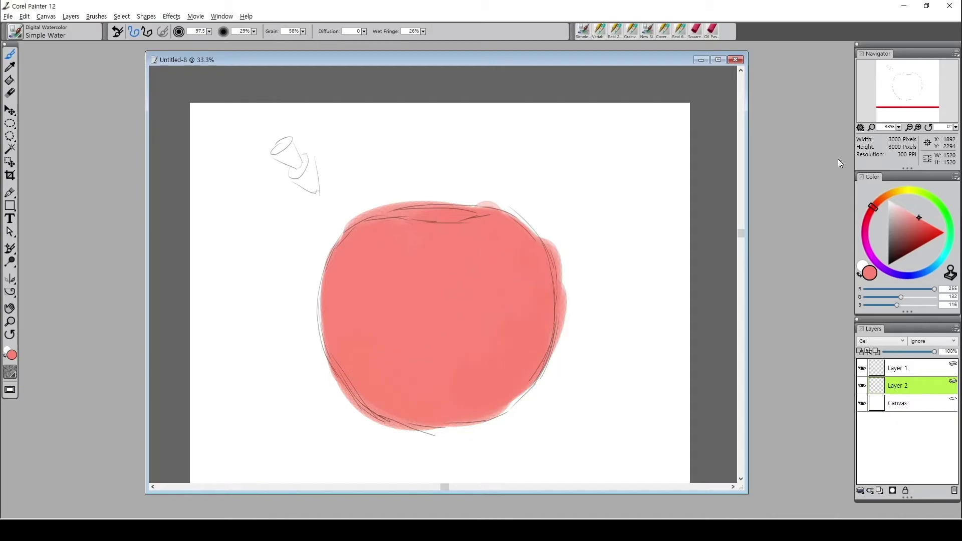
pyautogui.click(905, 210)
pyautogui.moveTo(406, 253)
pyautogui.mouseDown()
pyautogui.moveTo(395, 269)
pyautogui.moveTo(429, 301)
pyautogui.moveTo(393, 311)
pyautogui.mouseUp()
# Paint a dark red shadow along the apple's lower edge and right side
pyautogui.moveTo(925, 226); pyautogui.dragTo(921, 231)
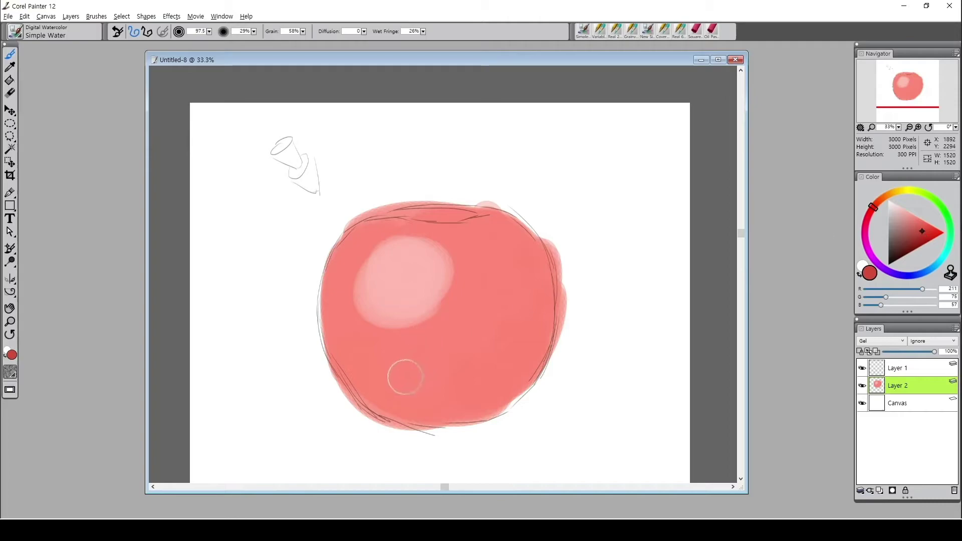
pyautogui.moveTo(395, 399); pyautogui.dragTo(536, 321)
pyautogui.moveTo(449, 408); pyautogui.dragTo(536, 324)
pyautogui.keyDown('alt'); pyautogui.click(536, 323); pyautogui.keyUp('alt')
pyautogui.moveTo(541, 278)
pyautogui.mouseDown()
pyautogui.moveTo(448, 369)
pyautogui.moveTo(389, 372)
pyautogui.moveTo(433, 376)
pyautogui.moveTo(354, 367)
pyautogui.moveTo(410, 402)
pyautogui.moveTo(533, 399)
pyautogui.moveTo(523, 380)
pyautogui.moveTo(556, 319)
pyautogui.mouseUp()
# Sample intermediate reds from the apple and paint the midtones between the dark shadow and the light area, extending to the lower left
pyautogui.keyDown('alt'); pyautogui.click(503, 380); pyautogui.keyUp('alt')
pyautogui.moveTo(494, 380); pyautogui.dragTo(543, 321)
pyautogui.moveTo(545, 271); pyautogui.dragTo(490, 359)
pyautogui.keyDown('alt'); pyautogui.click(507, 323); pyautogui.keyUp('alt')
pyautogui.moveTo(501, 304); pyautogui.dragTo(458, 351)
pyautogui.moveTo(395, 366)
pyautogui.mouseDown()
pyautogui.moveTo(363, 349)
pyautogui.moveTo(402, 353)
pyautogui.mouseUp()
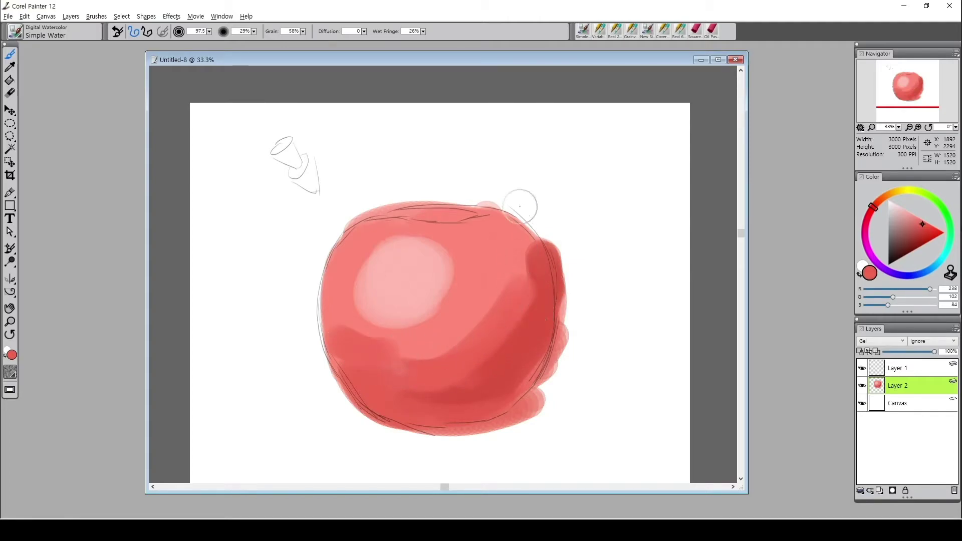
pyautogui.press('space')
pyautogui.moveTo(512, 246); pyautogui.dragTo(568, 286)
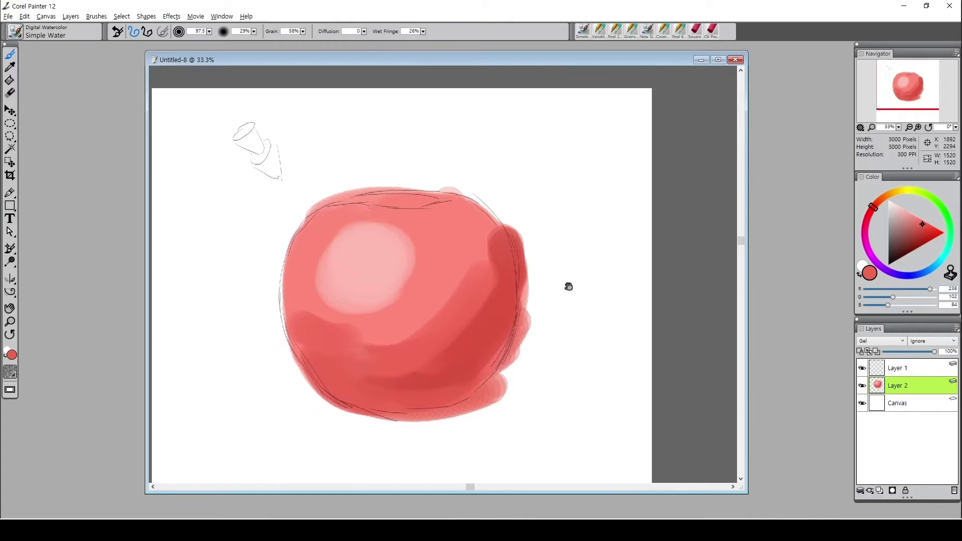
# Paint two saturated red circles side by side in the blank area below the apple on Layer 2
pyautogui.moveTo(568, 231); pyautogui.dragTo(574, 234)
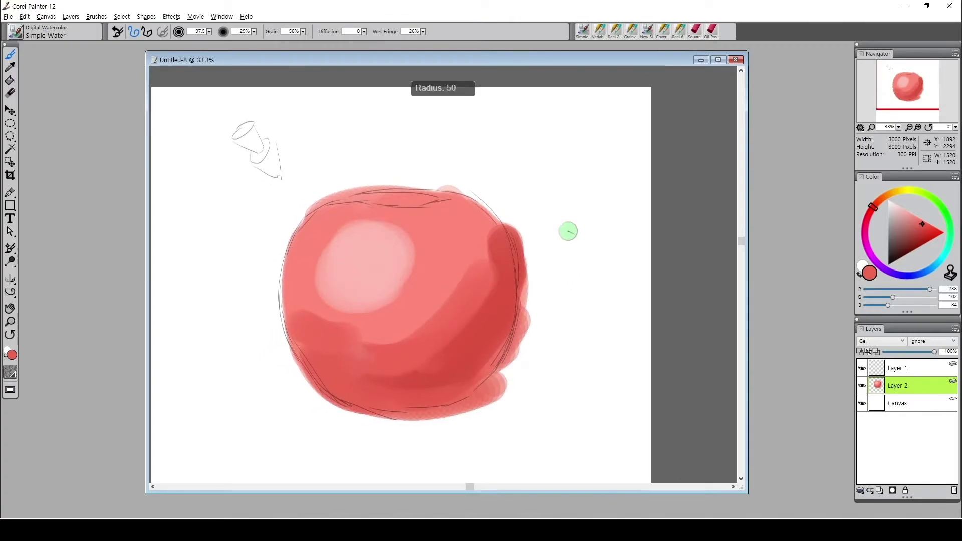
pyautogui.click(923, 225)
pyautogui.moveTo(921, 224); pyautogui.dragTo(927, 222)
pyautogui.moveTo(498, 341)
pyautogui.mouseDown()
pyautogui.moveTo(606, 176)
pyautogui.moveTo(541, 173)
pyautogui.mouseUp()
pyautogui.moveTo(311, 317); pyautogui.dragTo(314, 325)
pyautogui.hotkey('ctrl', 'z')
pyautogui.click(929, 232)
pyautogui.moveTo(385, 325)
pyautogui.mouseDown()
pyautogui.moveTo(366, 349)
pyautogui.moveTo(369, 325)
pyautogui.moveTo(365, 337)
pyautogui.mouseUp()
pyautogui.moveTo(520, 324)
pyautogui.mouseDown()
pyautogui.moveTo(519, 344)
pyautogui.moveTo(515, 318)
pyautogui.moveTo(507, 341)
pyautogui.moveTo(523, 321)
pyautogui.mouseUp()
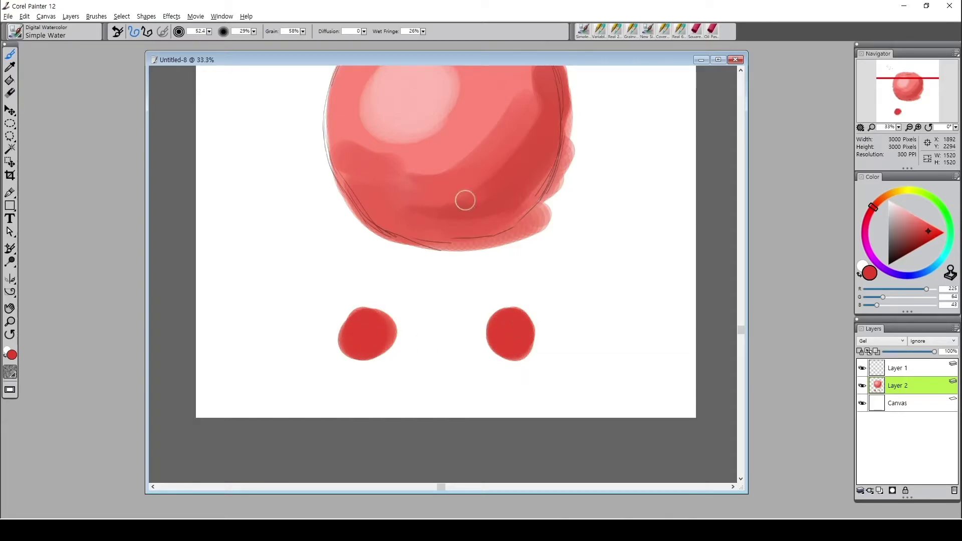
# Draw a thick red upward arrow on the outer side of each red circle, using the circle's color
pyautogui.moveTo(421, 301); pyautogui.dragTo(425, 296)
pyautogui.keyDown('alt'); pyautogui.click(364, 320); pyautogui.keyUp('alt')
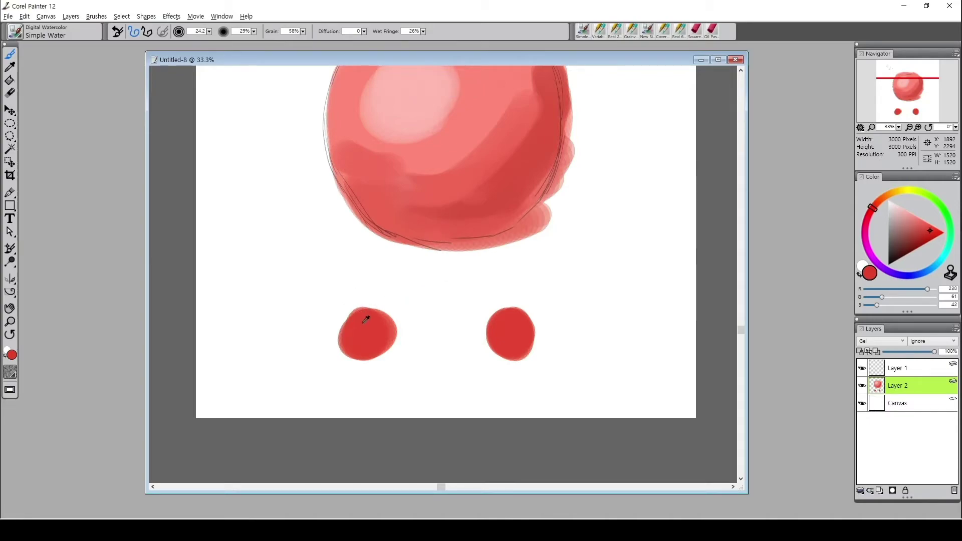
pyautogui.moveTo(295, 259); pyautogui.dragTo(292, 318)
pyautogui.moveTo(294, 261)
pyautogui.mouseDown()
pyautogui.moveTo(281, 274)
pyautogui.moveTo(304, 276)
pyautogui.mouseUp()
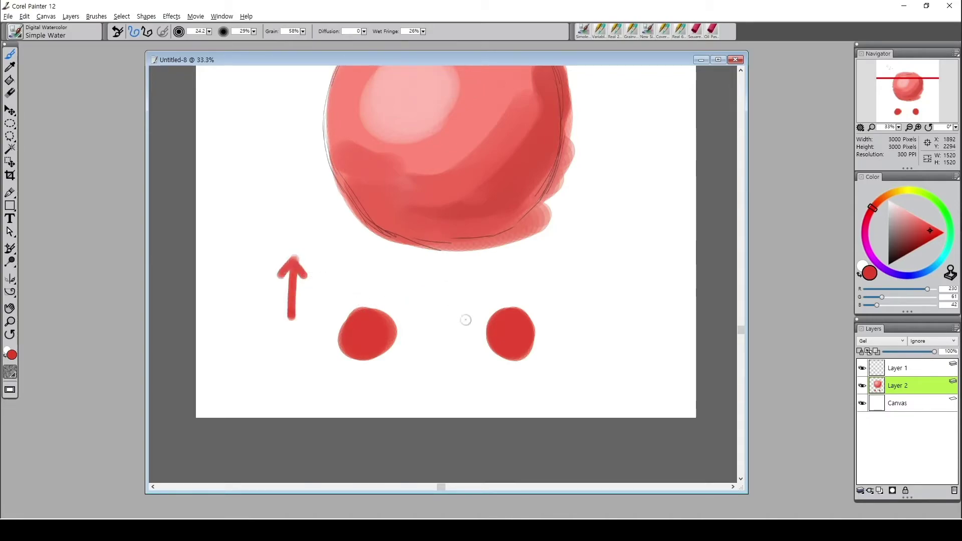
pyautogui.moveTo(600, 259)
pyautogui.mouseDown()
pyautogui.moveTo(605, 313)
pyautogui.moveTo(588, 275)
pyautogui.mouseUp()
pyautogui.moveTo(602, 257); pyautogui.dragTo(617, 277)
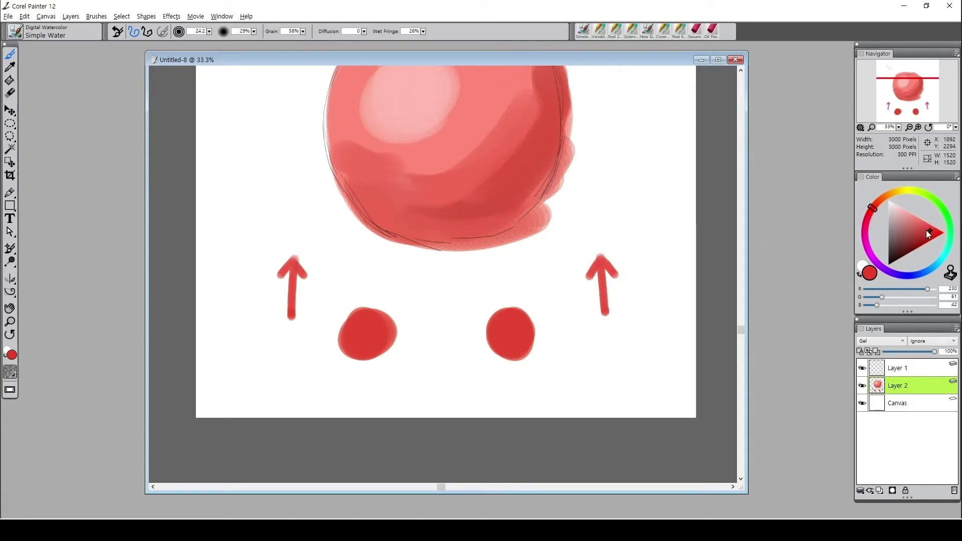
# Paint a light pink circle overlapping the left red circle's upper edge and draw a curved red arrow up to it
pyautogui.moveTo(928, 230); pyautogui.dragTo(918, 219)
pyautogui.moveTo(460, 249); pyautogui.dragTo(475, 249)
pyautogui.moveTo(362, 296)
pyautogui.mouseDown()
pyautogui.moveTo(369, 309)
pyautogui.moveTo(365, 286)
pyautogui.moveTo(377, 290)
pyautogui.mouseUp()
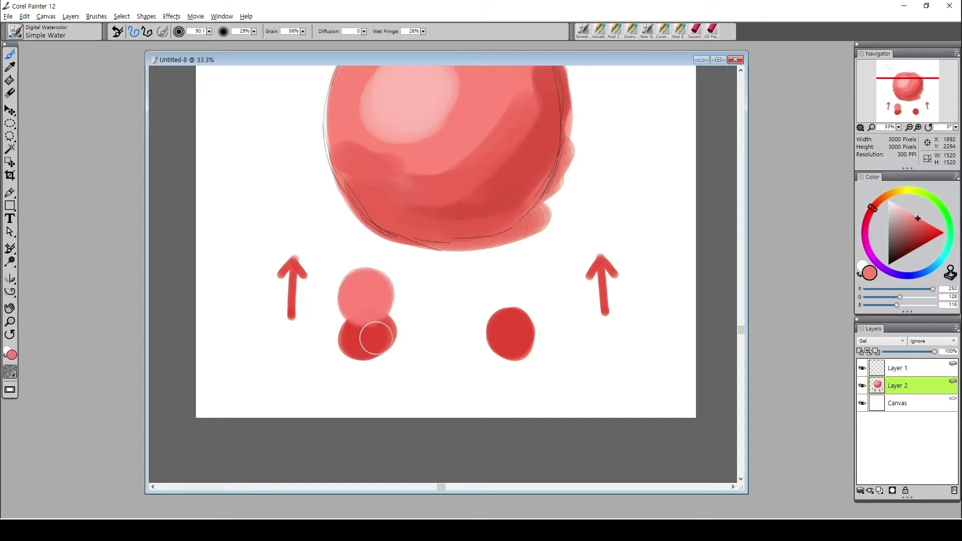
pyautogui.moveTo(412, 326)
pyautogui.mouseDown()
pyautogui.moveTo(407, 305)
pyautogui.moveTo(408, 317)
pyautogui.moveTo(423, 301)
pyautogui.mouseUp()
pyautogui.keyDown('alt'); pyautogui.click(378, 336); pyautogui.keyUp('alt')
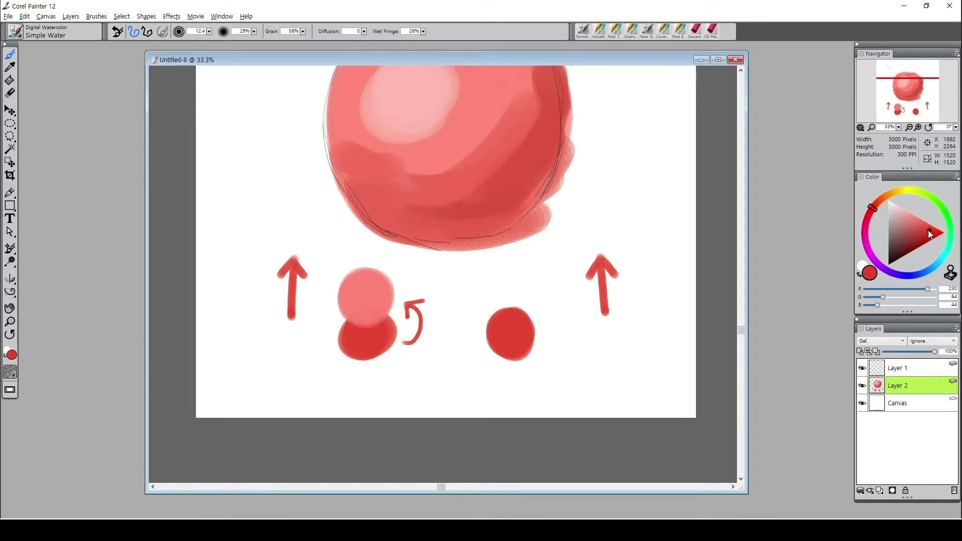
# Handwrite the labels 흰색 and 검은색 in red above the left arrow
pyautogui.keyDown('alt'); pyautogui.click(370, 341); pyautogui.keyUp('alt')
pyautogui.moveTo(249, 185); pyautogui.dragTo(258, 192)
pyautogui.moveTo(254, 197); pyautogui.dragTo(254, 202)
pyautogui.moveTo(263, 197)
pyautogui.mouseDown()
pyautogui.moveTo(263, 207)
pyautogui.moveTo(286, 202)
pyautogui.moveTo(253, 234)
pyautogui.moveTo(264, 228)
pyautogui.mouseUp()
pyautogui.hotkey('ctrl', 'z')
pyautogui.hotkey('ctrl', 'z')
pyautogui.moveTo(265, 221); pyautogui.dragTo(262, 239)
pyautogui.moveTo(268, 225); pyautogui.dragTo(275, 231)
pyautogui.moveTo(275, 235); pyautogui.dragTo(290, 232)
pyautogui.moveTo(292, 223); pyautogui.dragTo(293, 232)
pyautogui.moveTo(298, 221); pyautogui.dragTo(298, 242)
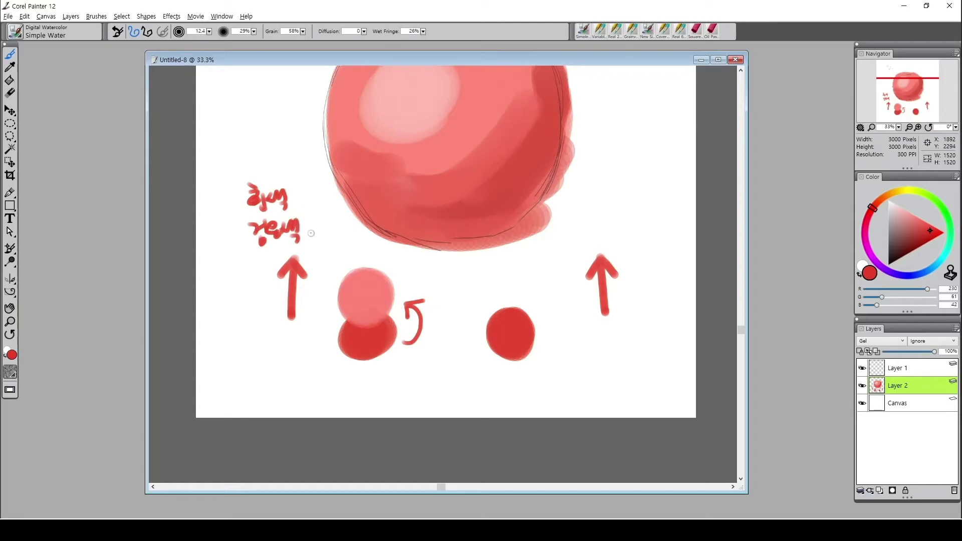
# Handwrite the label 무채색 in red to the left of 검은색
pyautogui.moveTo(201, 239); pyautogui.dragTo(217, 250)
pyautogui.moveTo(211, 252); pyautogui.dragTo(211, 261)
pyautogui.moveTo(213, 241); pyautogui.dragTo(222, 253)
pyautogui.moveTo(224, 245)
pyautogui.mouseDown()
pyautogui.moveTo(225, 254)
pyautogui.moveTo(244, 248)
pyautogui.mouseUp()
pyautogui.moveTo(242, 251); pyautogui.dragTo(248, 255)
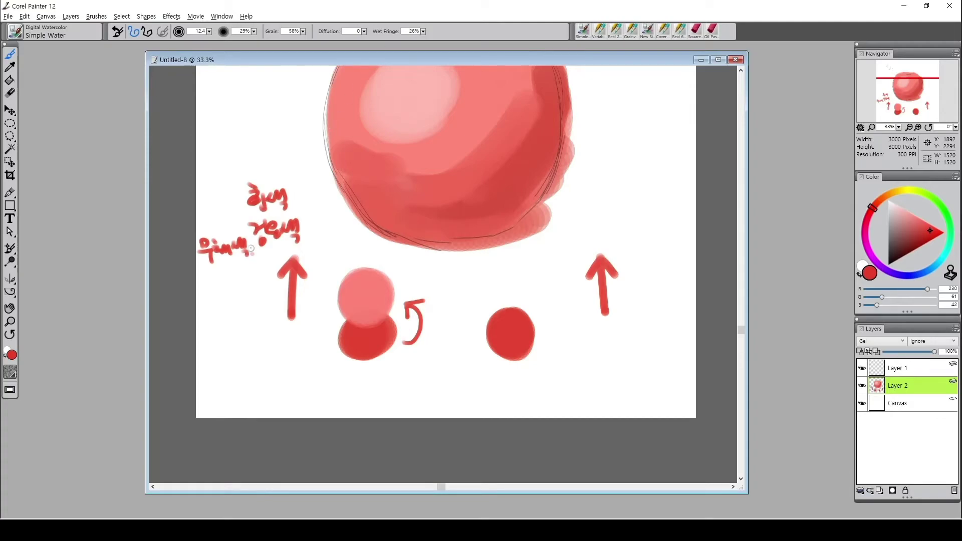
# Bracket the 흰색 and 검은색 labels, circle 무채색, and draw arrows pointing to the left swatches
pyautogui.moveTo(284, 345)
pyautogui.mouseDown()
pyautogui.moveTo(311, 346)
pyautogui.moveTo(312, 357)
pyautogui.mouseUp()
pyautogui.moveTo(301, 196)
pyautogui.mouseDown()
pyautogui.moveTo(319, 212)
pyautogui.moveTo(313, 223)
pyautogui.mouseUp()
pyautogui.moveTo(245, 273); pyautogui.dragTo(253, 265)
pyautogui.moveTo(235, 299)
pyautogui.mouseDown()
pyautogui.moveTo(323, 315)
pyautogui.moveTo(321, 328)
pyautogui.mouseUp()
# Handwrite a short Korean note in red beside the arrow that points at the left red circle
pyautogui.moveTo(219, 345); pyautogui.dragTo(234, 345)
pyautogui.moveTo(225, 346); pyautogui.dragTo(234, 350)
pyautogui.moveTo(240, 345); pyautogui.dragTo(240, 356)
pyautogui.moveTo(240, 351); pyautogui.dragTo(243, 365)
pyautogui.moveTo(247, 343); pyautogui.dragTo(251, 359)
pyautogui.moveTo(259, 346)
pyautogui.mouseDown()
pyautogui.moveTo(260, 358)
pyautogui.moveTo(266, 352)
pyautogui.mouseUp()
pyautogui.moveTo(270, 344); pyautogui.dragTo(276, 353)
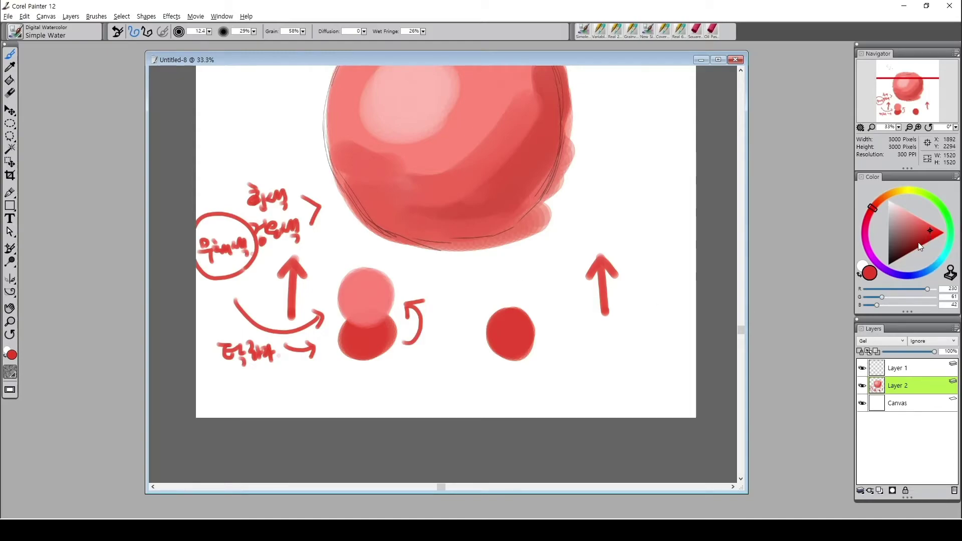
# Paint a dark maroon circle (RGB 111, 14, 5) overlapping the left red circle's lower edge, on the Canvas layer
pyautogui.moveTo(922, 228)
pyautogui.mouseDown()
pyautogui.moveTo(913, 210)
pyautogui.moveTo(927, 232)
pyautogui.moveTo(912, 251)
pyautogui.mouseUp()
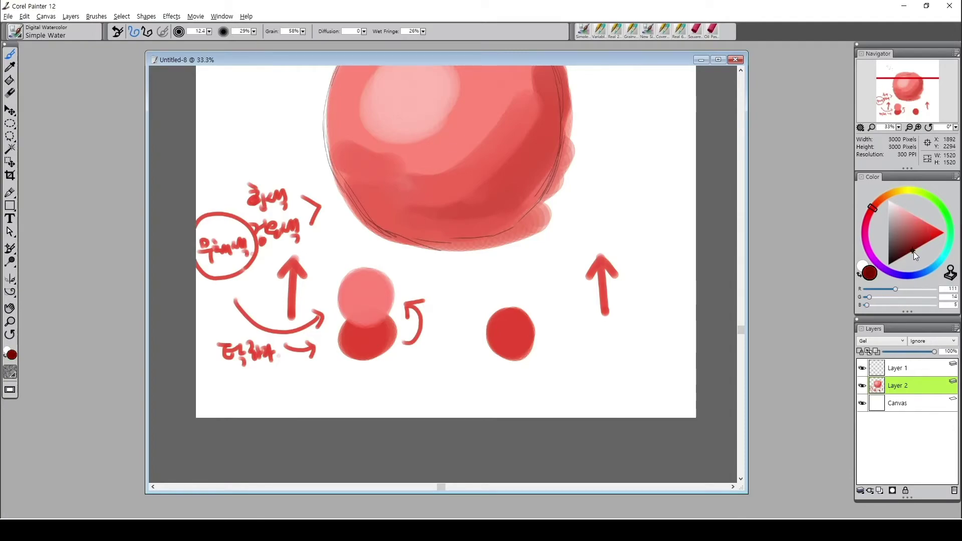
pyautogui.press('c')
pyautogui.moveTo(389, 351); pyautogui.dragTo(405, 355)
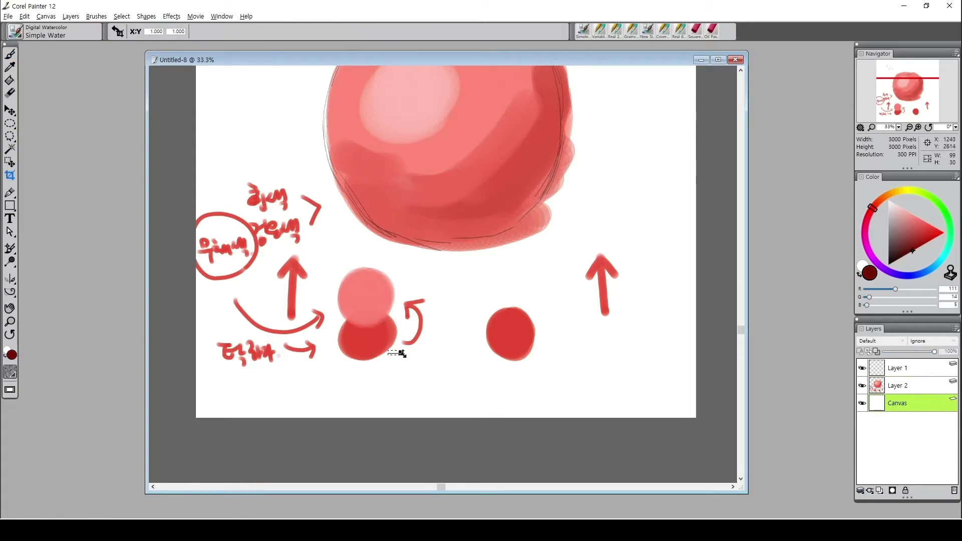
pyautogui.click(11, 53)
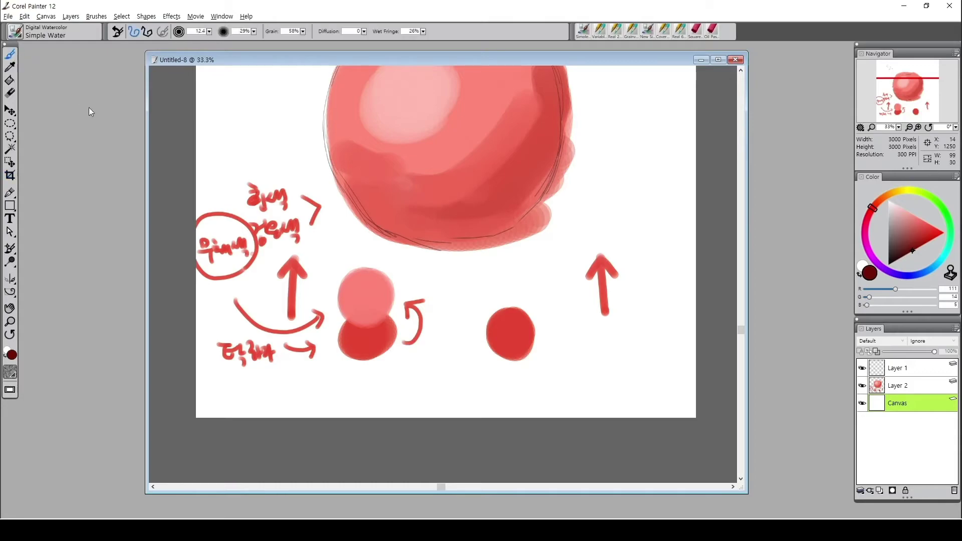
pyautogui.moveTo(374, 368)
pyautogui.mouseDown()
pyautogui.moveTo(384, 369)
pyautogui.moveTo(356, 377)
pyautogui.moveTo(384, 372)
pyautogui.mouseUp()
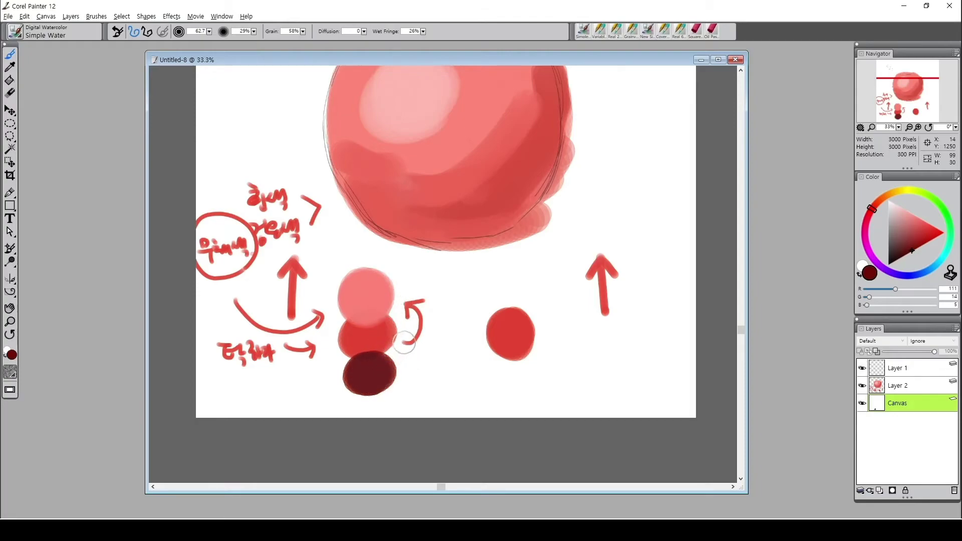
# Mark the left swatch column with a maroon X and draw a small arrow pointing at the maroon circle
pyautogui.moveTo(431, 292)
pyautogui.mouseDown()
pyautogui.moveTo(415, 285)
pyautogui.moveTo(450, 282)
pyautogui.mouseUp()
pyautogui.hotkey('ctrl', 'z')
pyautogui.hotkey('ctrl', 'z')
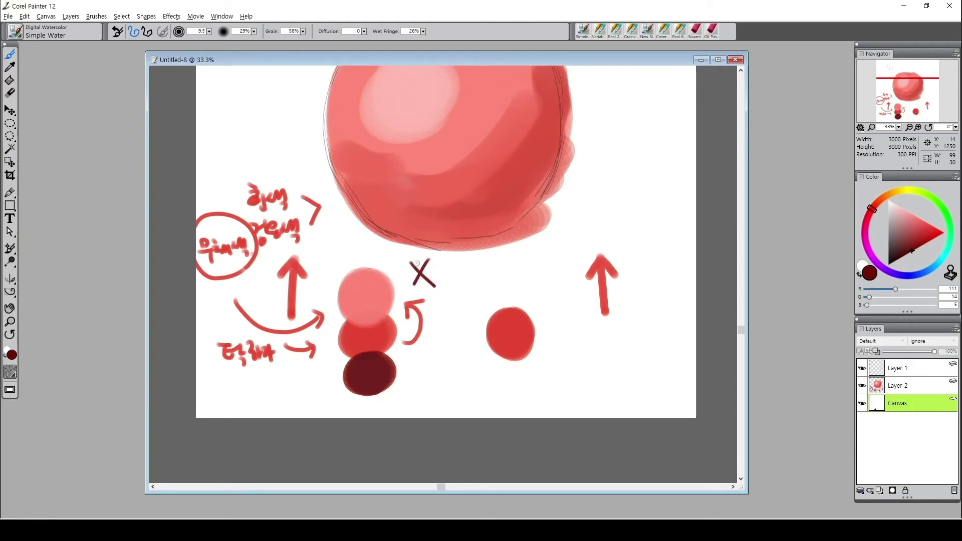
pyautogui.moveTo(405, 389); pyautogui.dragTo(427, 402)
pyautogui.moveTo(404, 389)
pyautogui.mouseDown()
pyautogui.moveTo(406, 402)
pyautogui.moveTo(426, 388)
pyautogui.mouseUp()
# Handwrite the label 난색 in maroon beside the tip of the right upward arrow
pyautogui.moveTo(623, 239)
pyautogui.mouseDown()
pyautogui.moveTo(627, 252)
pyautogui.moveTo(632, 244)
pyautogui.mouseUp()
pyautogui.moveTo(633, 240); pyautogui.dragTo(635, 250)
pyautogui.moveTo(635, 246); pyautogui.dragTo(641, 255)
pyautogui.moveTo(647, 239); pyautogui.dragTo(653, 249)
pyautogui.moveTo(659, 240); pyautogui.dragTo(658, 260)
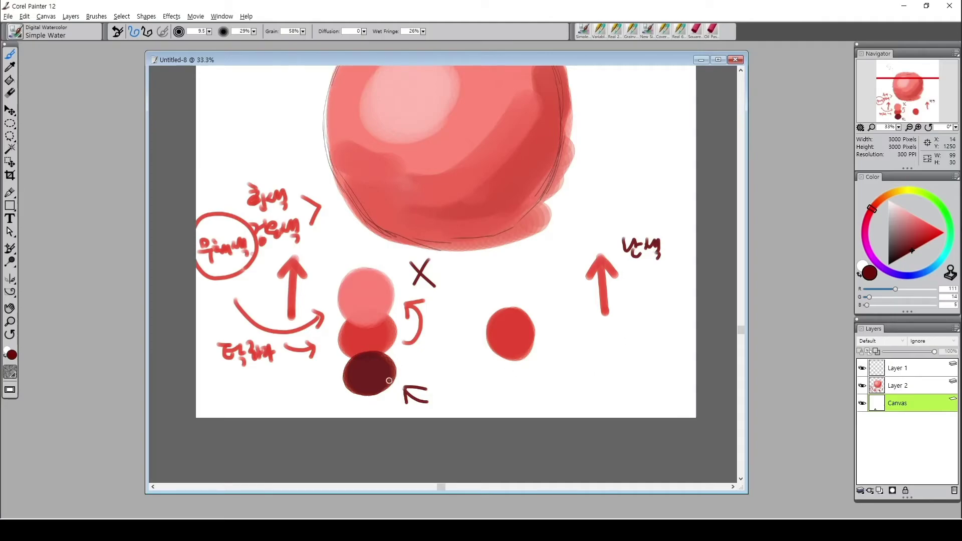
# Handwrite the label 한색 in maroon near the canvas's lower-right corner
pyautogui.moveTo(643, 368); pyautogui.dragTo(647, 369)
pyautogui.moveTo(642, 374); pyautogui.dragTo(649, 373)
pyautogui.moveTo(645, 376); pyautogui.dragTo(652, 381)
pyautogui.moveTo(648, 383); pyautogui.dragTo(656, 381)
pyautogui.moveTo(661, 373); pyautogui.dragTo(669, 388)
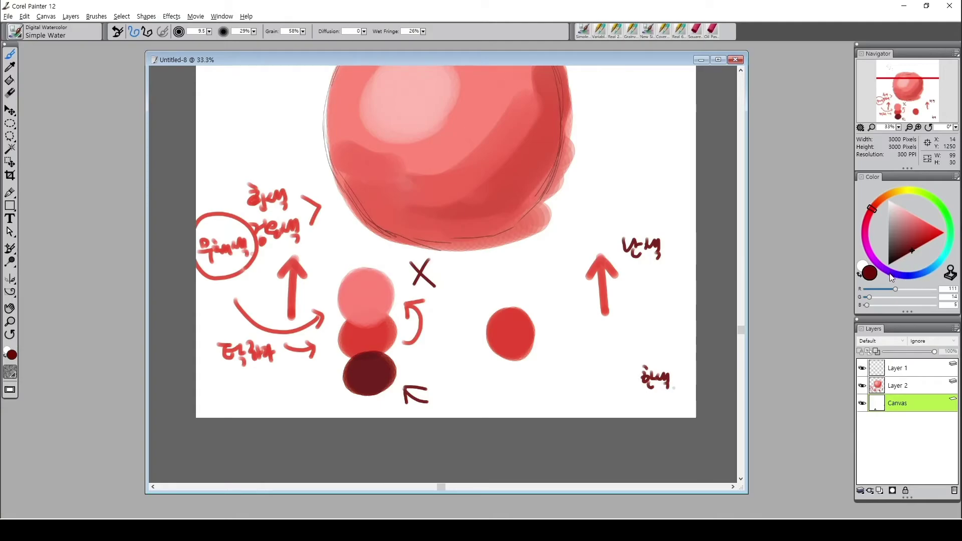
# Paint a light orange circle (RGB 252, 162, 114) overlapping the right red circle's upper edge, on Layer 2
pyautogui.keyDown('alt'); pyautogui.click(521, 323); pyautogui.keyUp('alt')
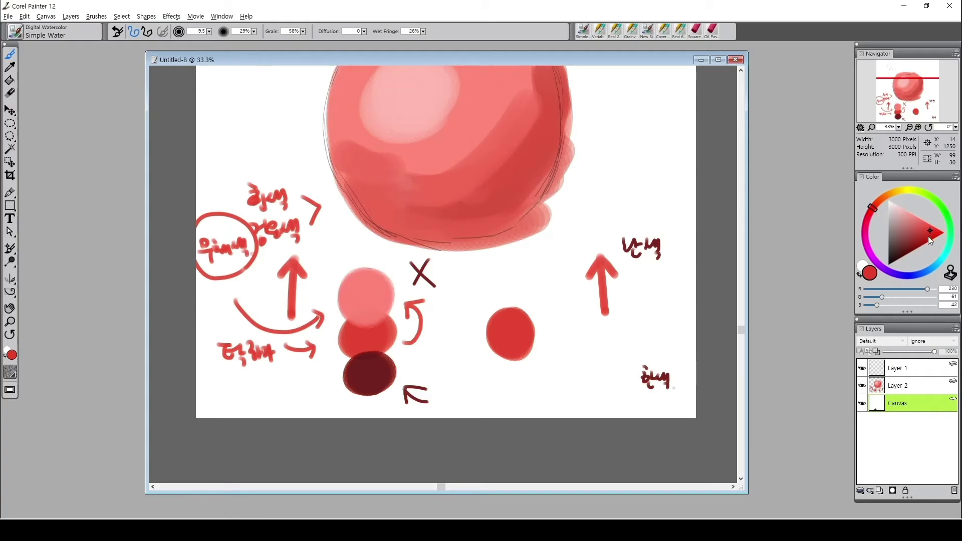
pyautogui.moveTo(873, 207); pyautogui.dragTo(881, 201)
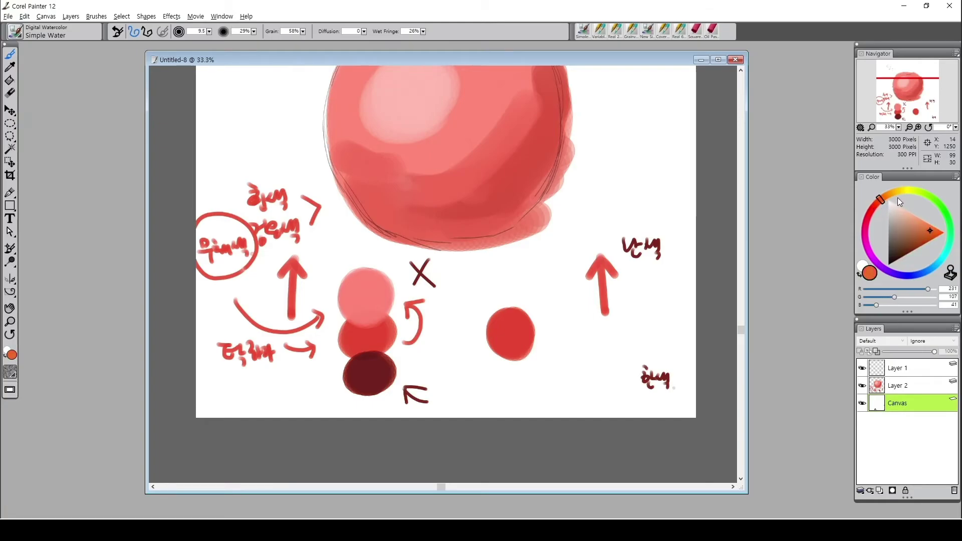
pyautogui.moveTo(927, 230); pyautogui.dragTo(920, 219)
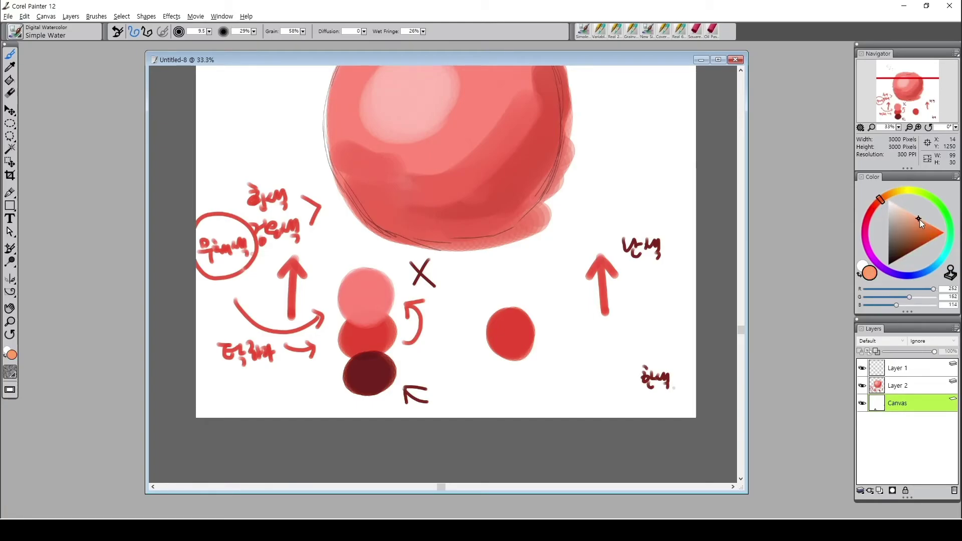
pyautogui.moveTo(547, 270); pyautogui.dragTo(568, 275)
pyautogui.click(510, 285)
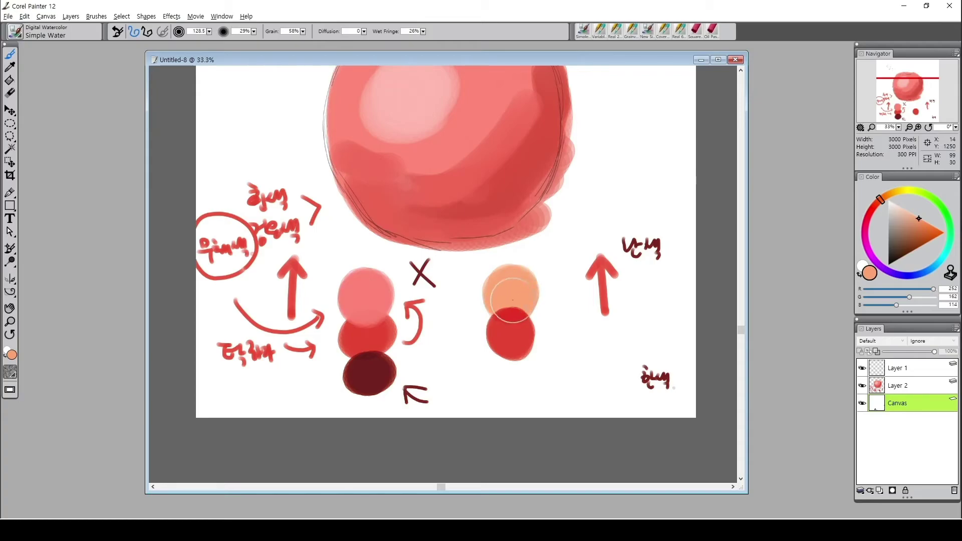
pyautogui.hotkey('ctrl', 'z')
pyautogui.click(906, 389)
pyautogui.moveTo(507, 289)
pyautogui.mouseDown()
pyautogui.moveTo(514, 297)
pyautogui.moveTo(509, 290)
pyautogui.mouseUp()
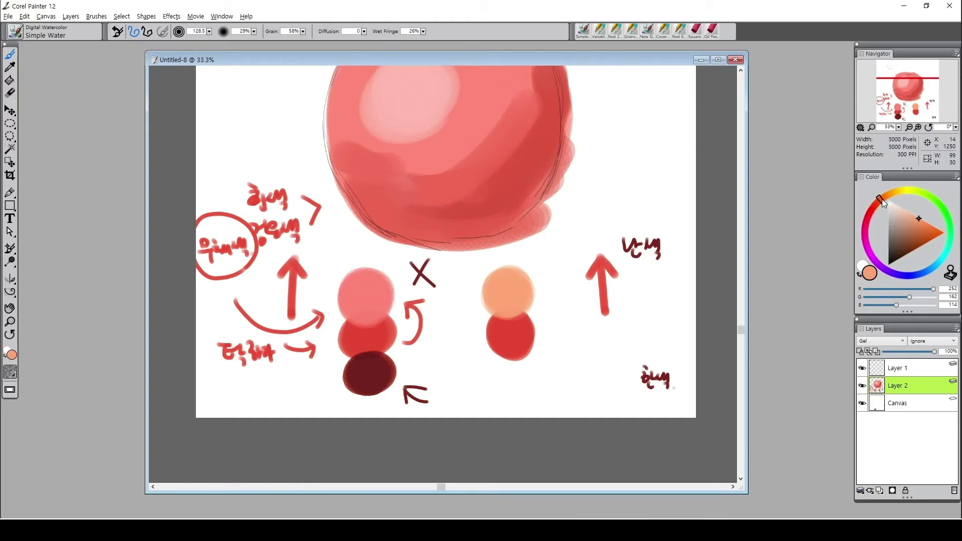
# Shift the sampled red toward dark magenta (RGB 171, 31, 68) and paint a circle below the right red circle
pyautogui.keyDown('alt'); pyautogui.click(520, 333); pyautogui.keyUp('alt')
pyautogui.moveTo(874, 211); pyautogui.dragTo(871, 229)
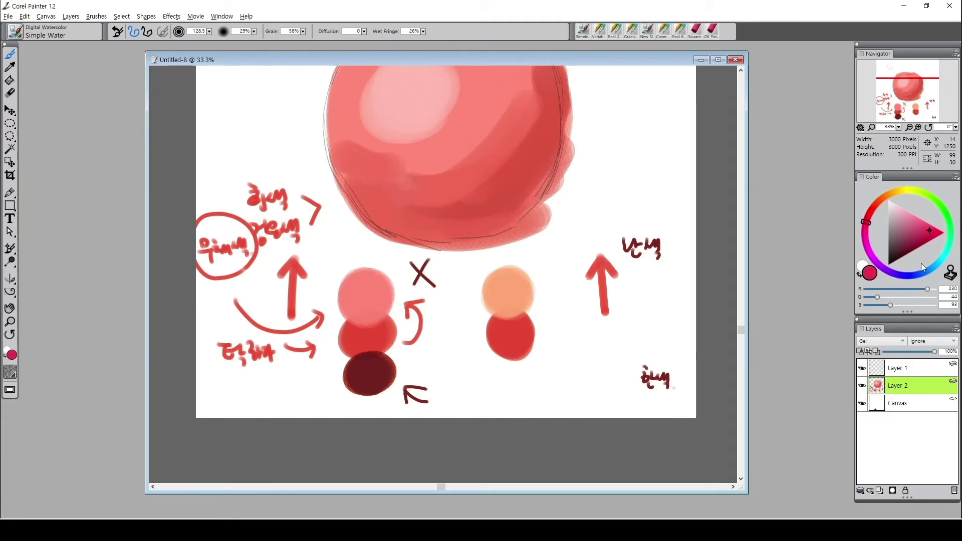
pyautogui.moveTo(927, 230); pyautogui.dragTo(920, 240)
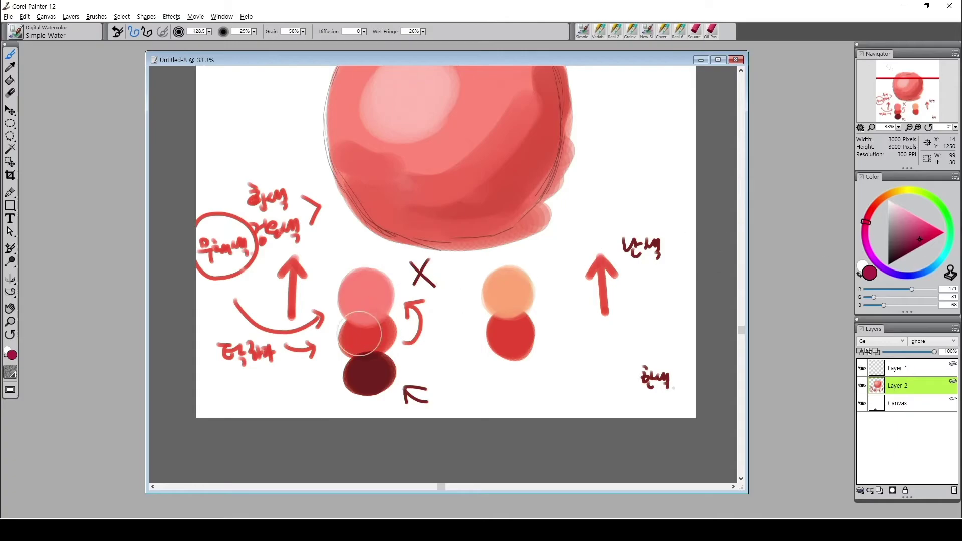
pyautogui.moveTo(509, 378); pyautogui.dragTo(512, 378)
pyautogui.keyDown('alt'); pyautogui.click(517, 370); pyautogui.keyUp('alt')
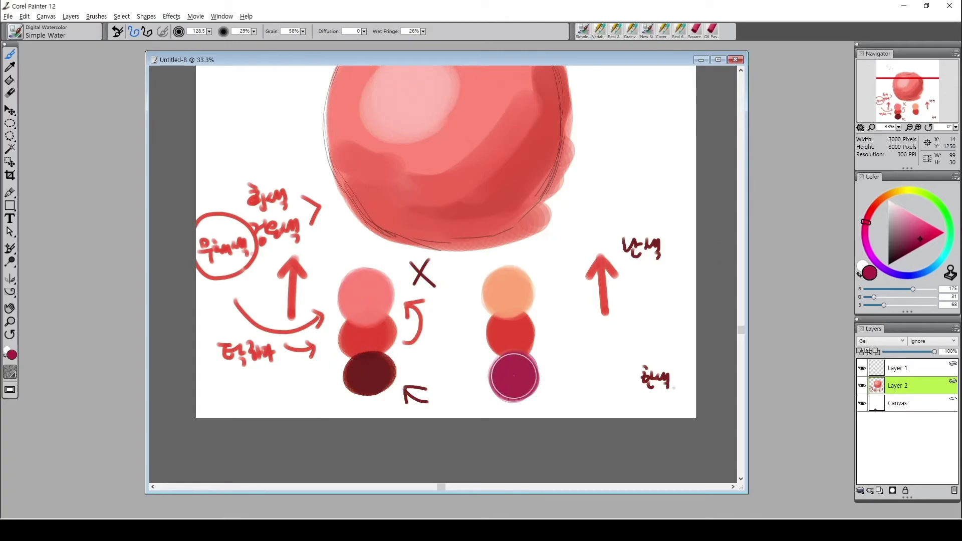
# Draw thin red arrows from the red to the magenta circle and from the left column's light and dark swatches to the right column's
pyautogui.keyDown('alt'); pyautogui.click(382, 333); pyautogui.keyUp('alt')
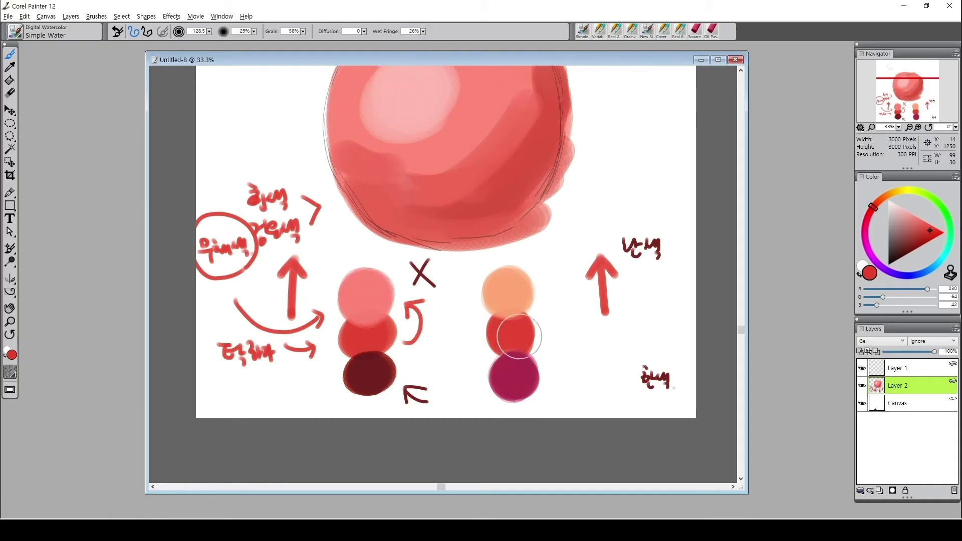
pyautogui.moveTo(560, 313)
pyautogui.mouseDown()
pyautogui.moveTo(548, 316)
pyautogui.moveTo(564, 337)
pyautogui.moveTo(552, 364)
pyautogui.mouseUp()
pyautogui.hotkey('ctrl', 'z')
pyautogui.moveTo(416, 365); pyautogui.dragTo(477, 383)
pyautogui.moveTo(435, 297); pyautogui.dragTo(471, 298)
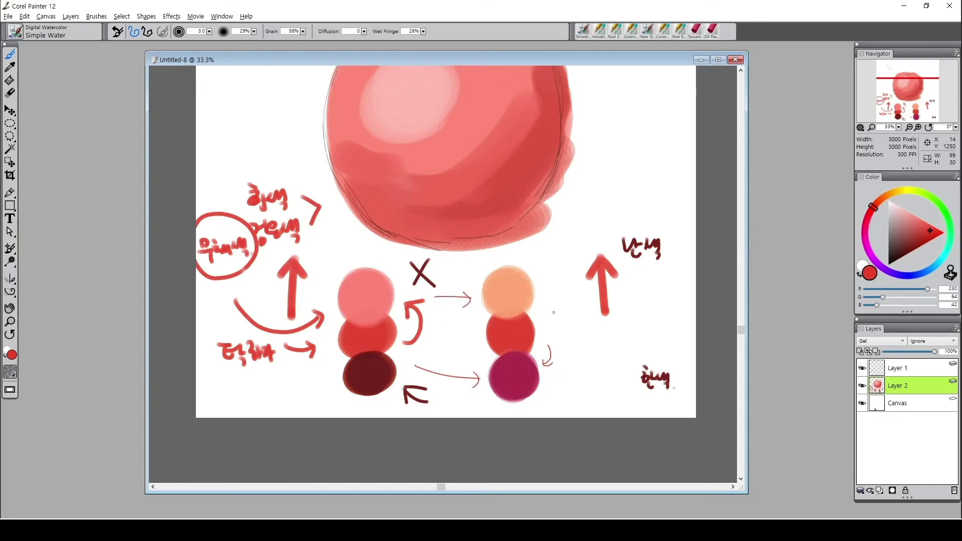
# Circle the right swatch column and draw arrows from 한색 to the magenta circle and from 난색 to the orange circle
pyautogui.moveTo(559, 387)
pyautogui.mouseDown()
pyautogui.moveTo(486, 400)
pyautogui.moveTo(467, 317)
pyautogui.moveTo(481, 265)
pyautogui.moveTo(521, 253)
pyautogui.moveTo(553, 285)
pyautogui.moveTo(562, 358)
pyautogui.moveTo(546, 408)
pyautogui.moveTo(514, 415)
pyautogui.moveTo(468, 371)
pyautogui.moveTo(468, 299)
pyautogui.moveTo(499, 255)
pyautogui.moveTo(544, 282)
pyautogui.moveTo(555, 351)
pyautogui.moveTo(542, 406)
pyautogui.moveTo(499, 416)
pyautogui.moveTo(455, 369)
pyautogui.moveTo(469, 267)
pyautogui.mouseUp()
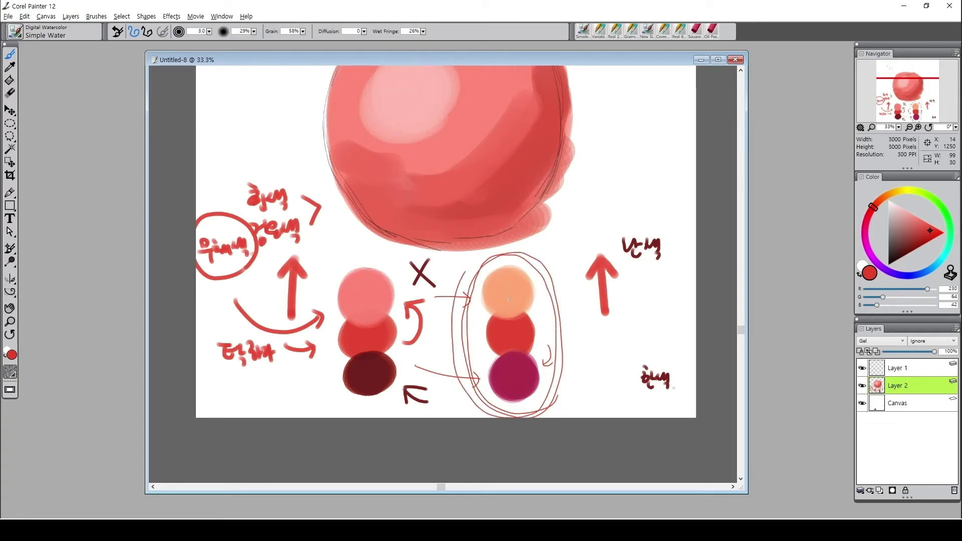
pyautogui.moveTo(549, 383)
pyautogui.mouseDown()
pyautogui.moveTo(591, 382)
pyautogui.moveTo(549, 382)
pyautogui.mouseUp()
pyautogui.moveTo(549, 382); pyautogui.dragTo(564, 394)
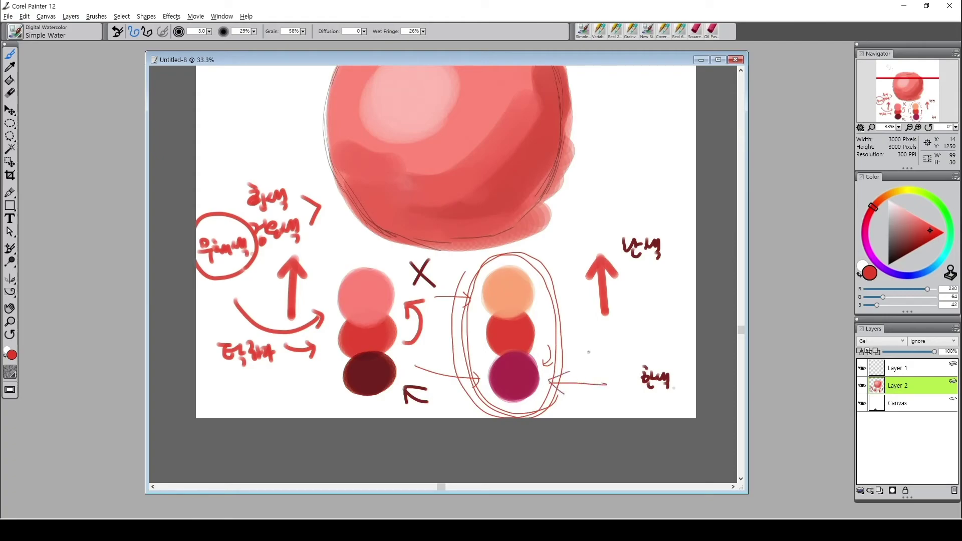
pyautogui.moveTo(542, 289); pyautogui.dragTo(604, 246)
pyautogui.moveTo(569, 300); pyautogui.dragTo(591, 306)
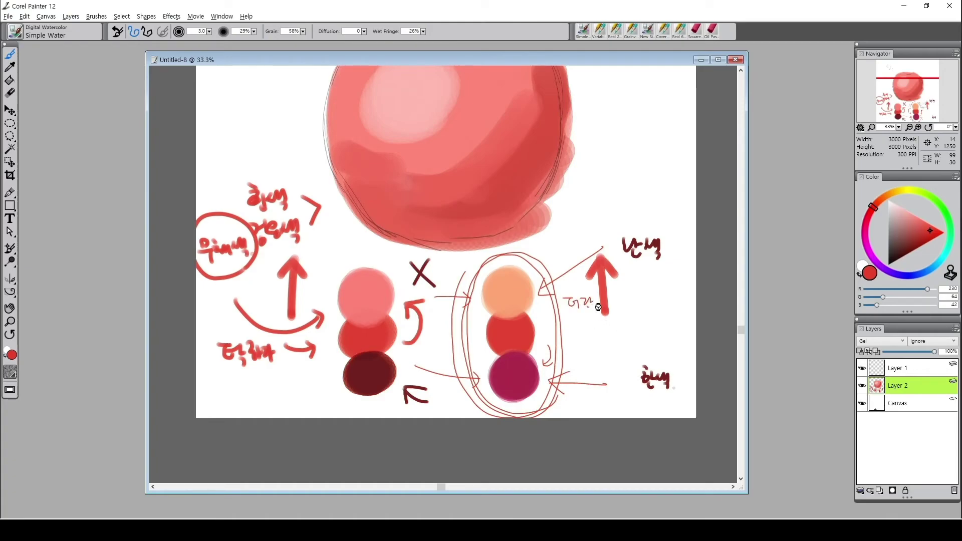
pyautogui.hotkey('ctrl', 'z')
pyautogui.hotkey('ctrl', 'z')
pyautogui.hotkey('ctrl', 'z')
# Draw a double-headed red arrow between the 난색 and 한색 labels and circle both labels
pyautogui.moveTo(650, 276)
pyautogui.mouseDown()
pyautogui.moveTo(644, 355)
pyautogui.moveTo(646, 282)
pyautogui.moveTo(657, 347)
pyautogui.mouseUp()
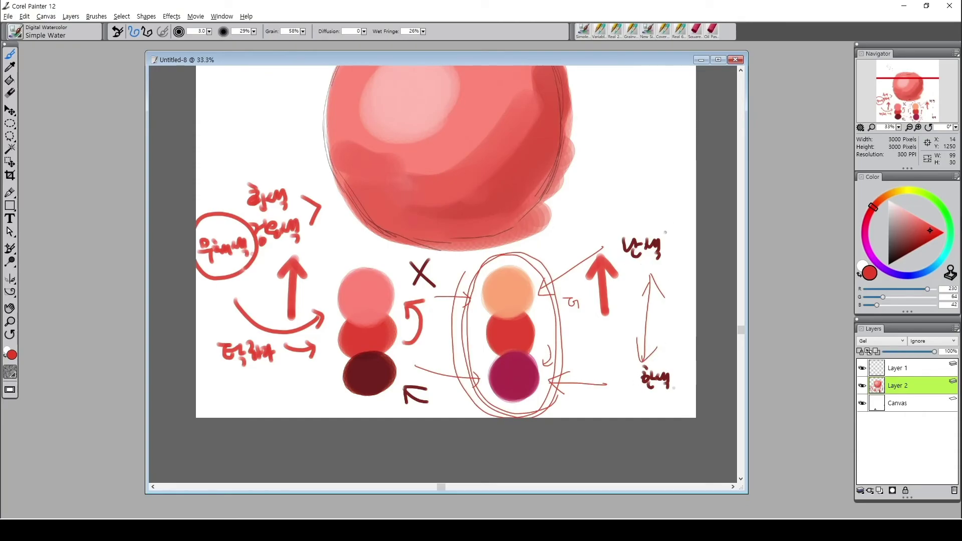
pyautogui.moveTo(659, 278)
pyautogui.mouseDown()
pyautogui.moveTo(618, 206)
pyautogui.moveTo(641, 298)
pyautogui.mouseUp()
pyautogui.moveTo(655, 346)
pyautogui.mouseDown()
pyautogui.moveTo(619, 404)
pyautogui.moveTo(636, 335)
pyautogui.moveTo(614, 371)
pyautogui.mouseUp()
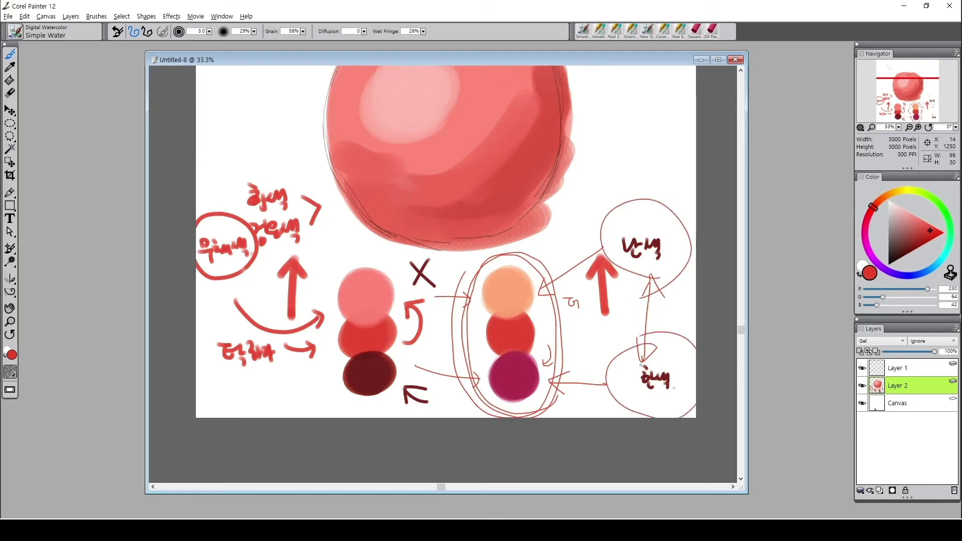
# Paint two bright green circles (RGB 78, 201, 53) side by side to the upper right of the apple
pyautogui.click(944, 211)
pyautogui.moveTo(629, 192); pyautogui.dragTo(596, 329)
pyautogui.click(922, 234)
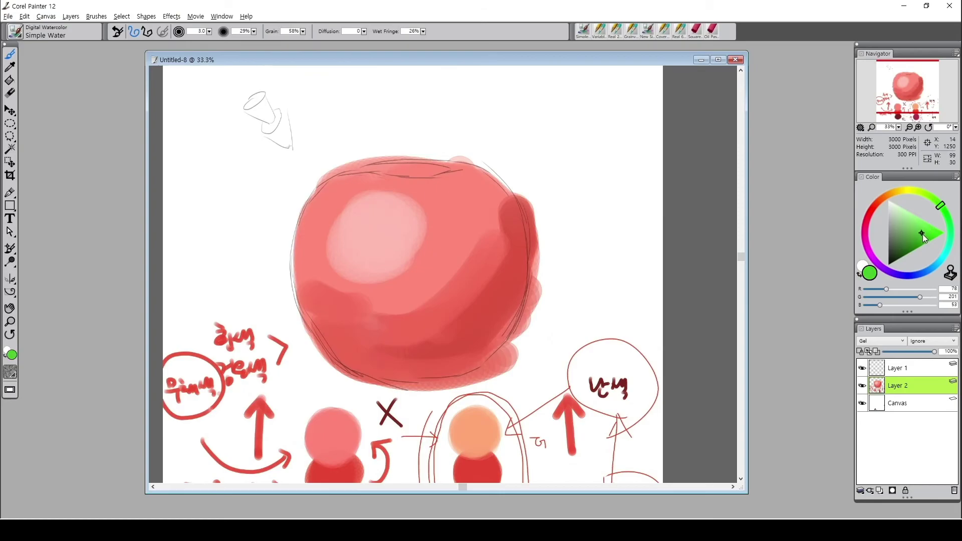
pyautogui.moveTo(560, 148)
pyautogui.mouseDown()
pyautogui.moveTo(574, 147)
pyautogui.moveTo(560, 123)
pyautogui.mouseUp()
pyautogui.moveTo(626, 132); pyautogui.dragTo(633, 131)
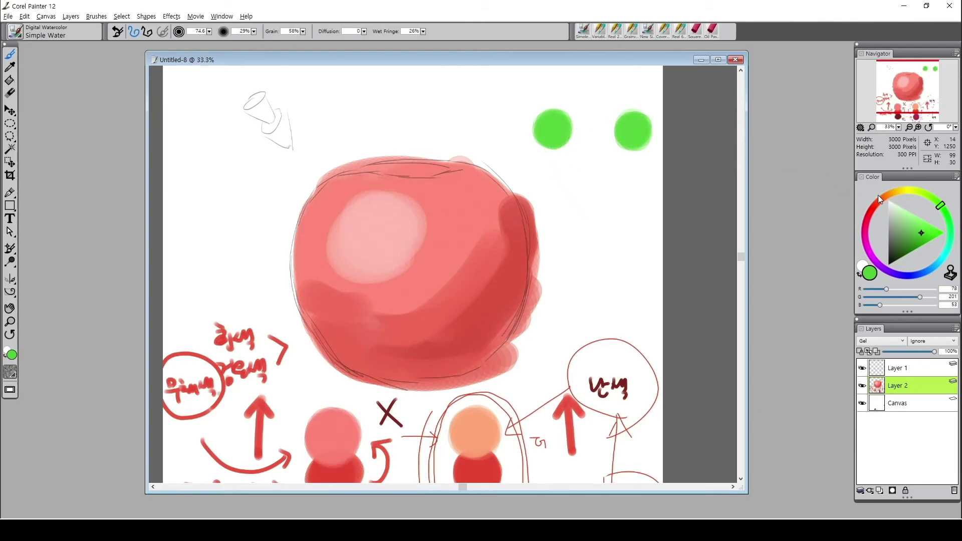
# Paint a light green circle (RGB 170, 255, 152) above and a dark green one (RGB 56, 107, 45) below the first green circle
pyautogui.click(908, 211)
pyautogui.click(911, 213)
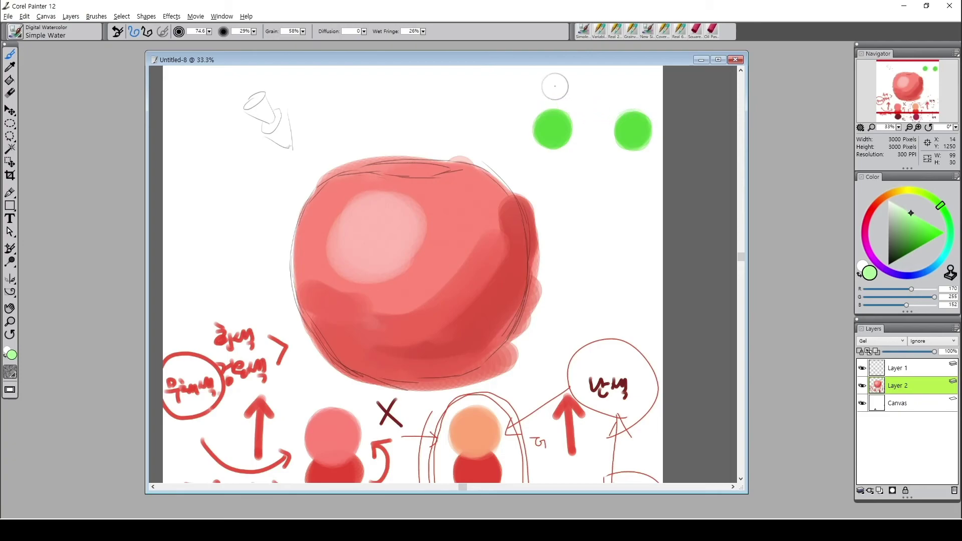
pyautogui.moveTo(555, 87); pyautogui.dragTo(557, 99)
pyautogui.moveTo(906, 233); pyautogui.dragTo(902, 246)
pyautogui.moveTo(554, 150); pyautogui.dragTo(550, 159)
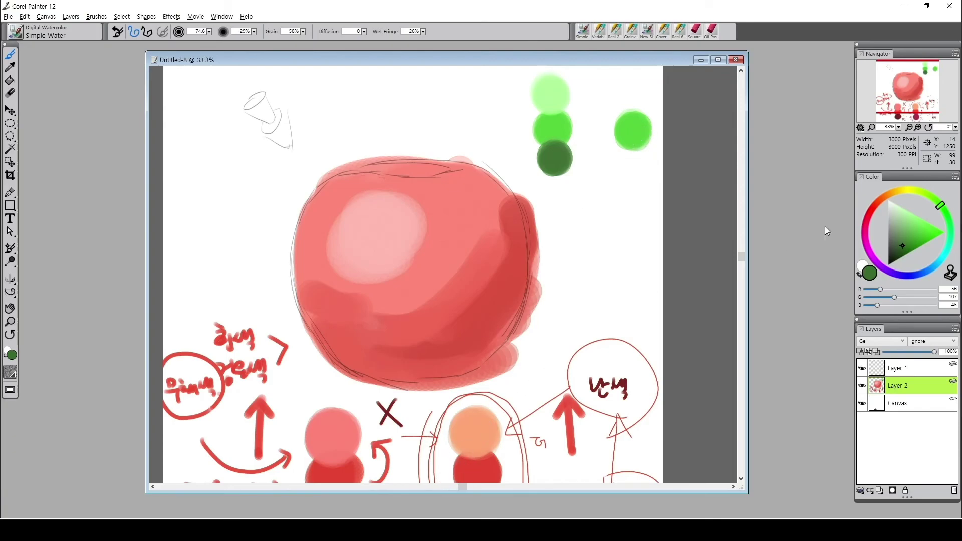
# Paint a yellow-green circle (RGB 161, 243, 111) above and a bluish-green one (RGB 31, 147, 58) below the second green circle
pyautogui.keyDown('alt'); pyautogui.click(645, 118); pyautogui.keyUp('alt')
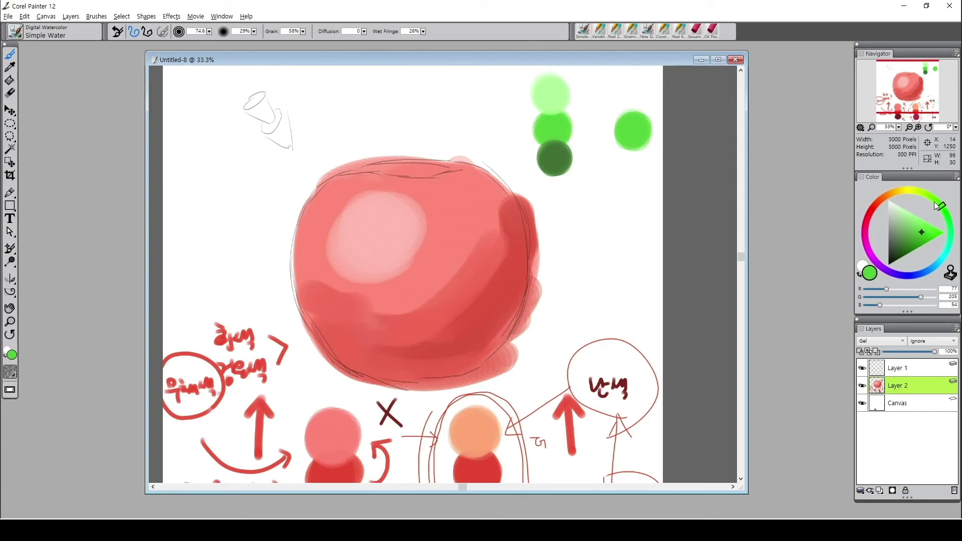
pyautogui.moveTo(940, 210); pyautogui.dragTo(917, 220)
pyautogui.moveTo(626, 93); pyautogui.dragTo(638, 93)
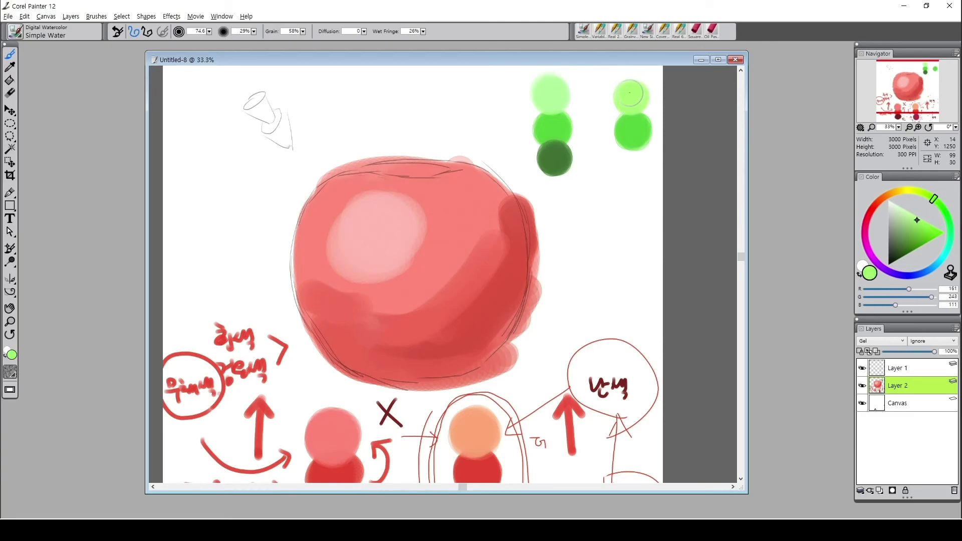
pyautogui.keyDown('alt'); pyautogui.click(639, 127); pyautogui.keyUp('alt')
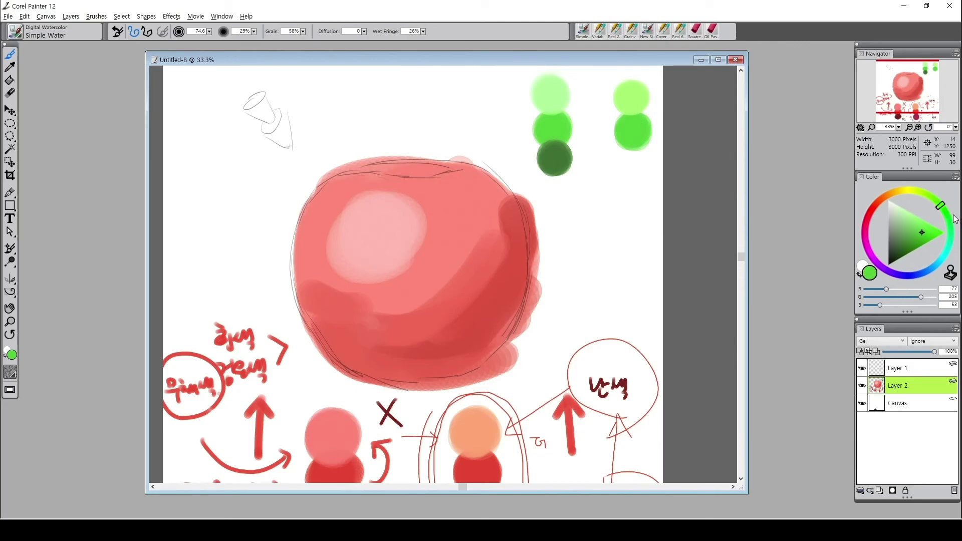
pyautogui.moveTo(941, 205)
pyautogui.mouseDown()
pyautogui.moveTo(947, 223)
pyautogui.moveTo(915, 243)
pyautogui.mouseUp()
pyautogui.moveTo(632, 159); pyautogui.dragTo(636, 161)
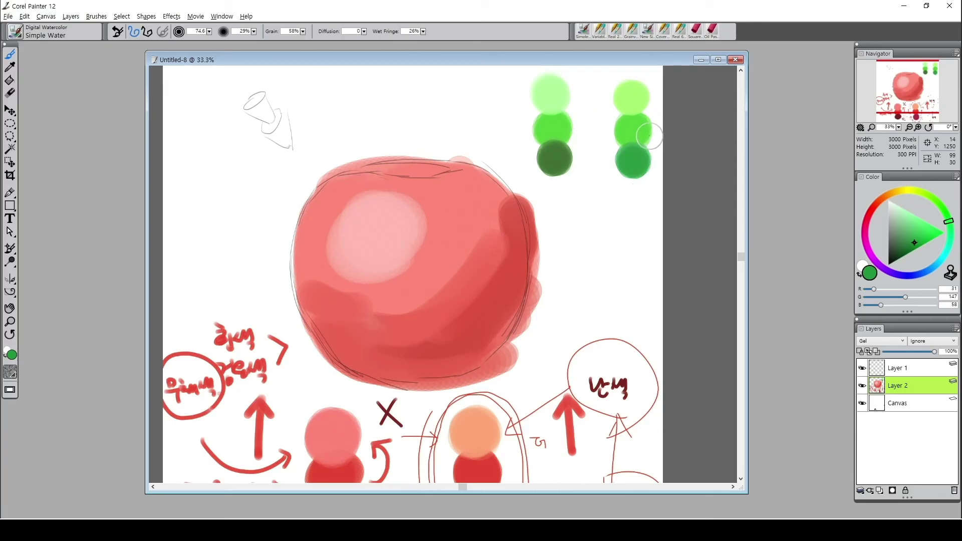
# Draw a small dark red upward arrow beside the X, using a 13.4 brush and the color of the darkest red circle
pyautogui.keyDown('ctrl'); pyautogui.keyDown('alt'); pyautogui.moveTo(610, 201); pyautogui.dragTo(612, 202); pyautogui.keyUp('alt'); pyautogui.keyUp('ctrl')
pyautogui.moveTo(490, 272); pyautogui.dragTo(526, 243)
pyautogui.moveTo(502, 290); pyautogui.dragTo(519, 180)
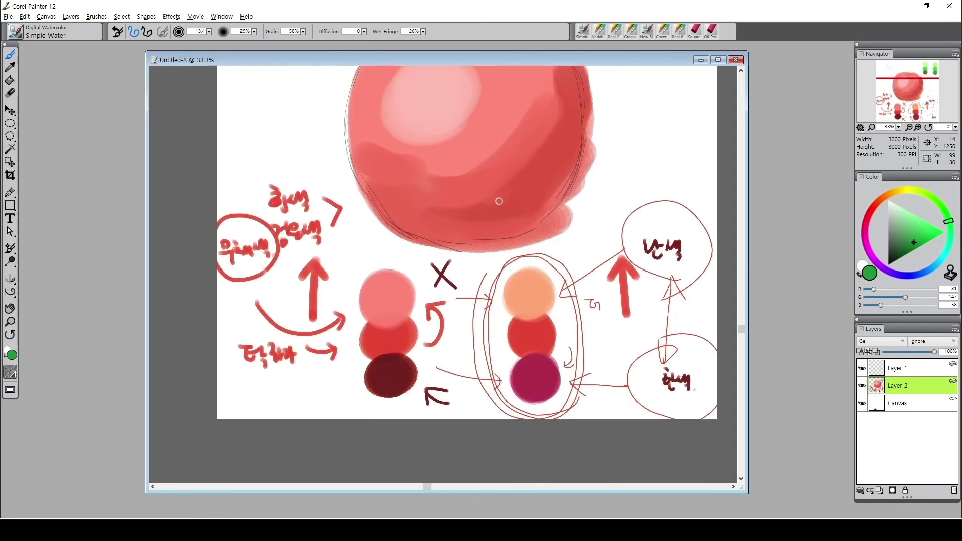
pyautogui.keyDown('alt'); pyautogui.click(392, 369); pyautogui.keyUp('alt')
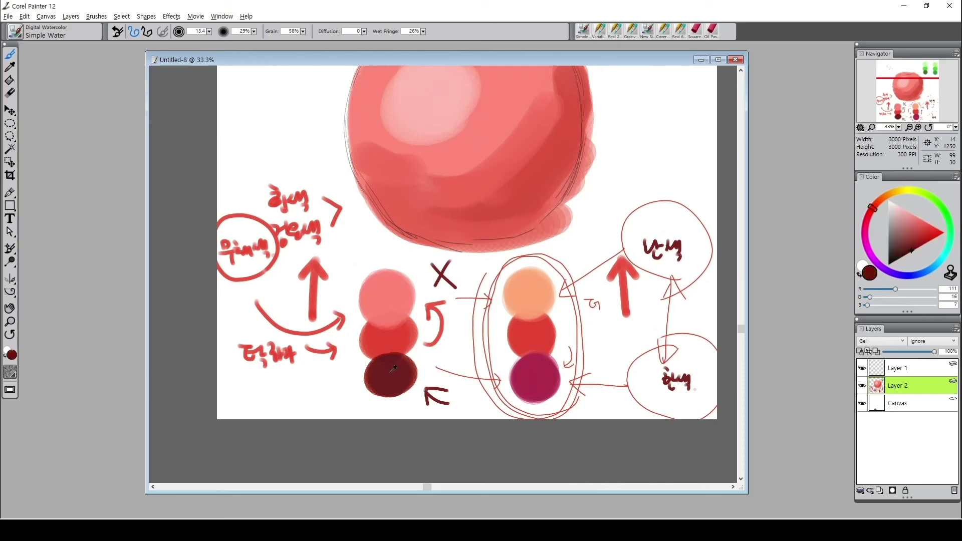
pyautogui.moveTo(427, 259)
pyautogui.mouseDown()
pyautogui.moveTo(415, 284)
pyautogui.moveTo(433, 264)
pyautogui.mouseUp()
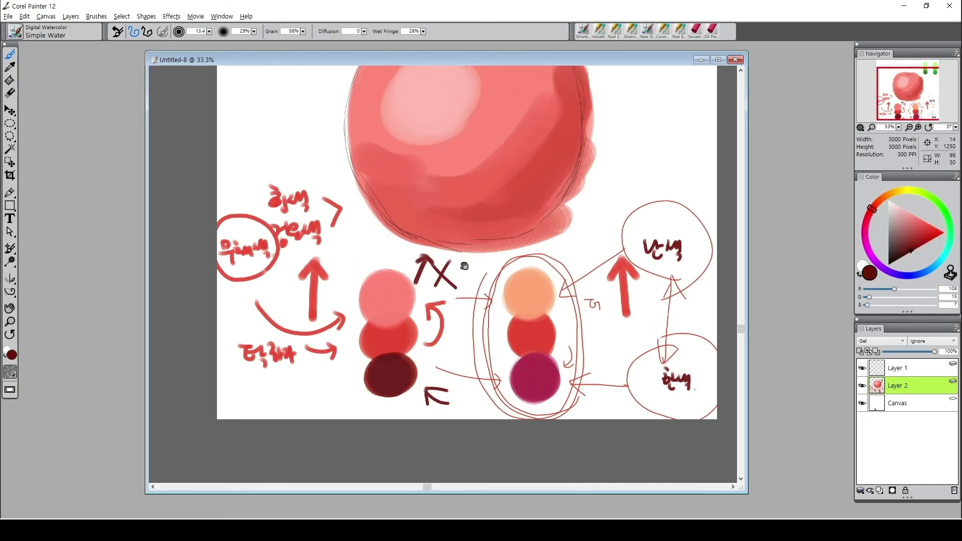
# Repaint the apple's round highlight in a warmer peach tone with a 121.1 brush, shifting the sampled hue toward orange
pyautogui.moveTo(547, 181); pyautogui.dragTo(470, 264)
pyautogui.keyDown('alt'); pyautogui.click(457, 164); pyautogui.keyUp('alt')
pyautogui.moveTo(874, 206); pyautogui.dragTo(909, 213)
pyautogui.moveTo(420, 195); pyautogui.dragTo(441, 195)
pyautogui.moveTo(376, 168)
pyautogui.mouseDown()
pyautogui.moveTo(340, 184)
pyautogui.moveTo(345, 200)
pyautogui.mouseUp()
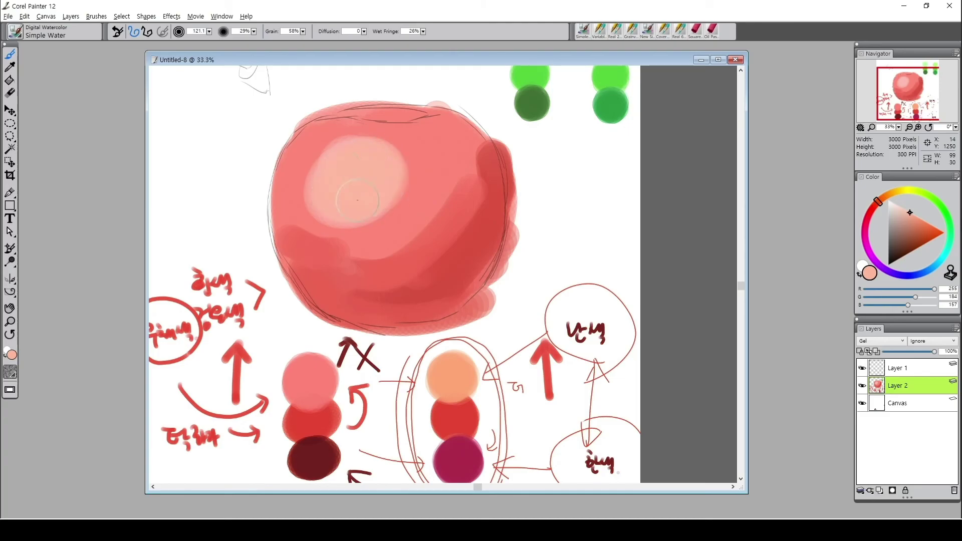
# Paint a cooler crimson shadow (RGB 176, 38, 48) along the apple's lower right edge
pyautogui.keyDown('alt'); pyautogui.click(493, 240); pyautogui.keyUp('alt')
pyautogui.moveTo(871, 208)
pyautogui.mouseDown()
pyautogui.moveTo(885, 240)
pyautogui.moveTo(920, 238)
pyautogui.mouseUp()
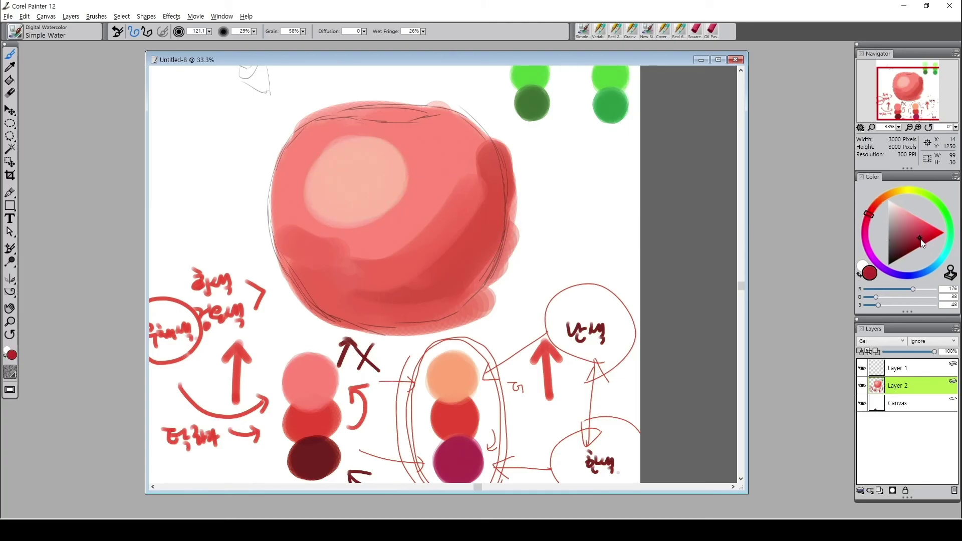
pyautogui.moveTo(373, 303)
pyautogui.mouseDown()
pyautogui.moveTo(471, 262)
pyautogui.moveTo(500, 238)
pyautogui.mouseUp()
pyautogui.moveTo(431, 313); pyautogui.dragTo(494, 256)
# Blend the crimson shadow into the apple's right side and lower body with sampled intermediate reds
pyautogui.keyDown('alt'); pyautogui.click(483, 237); pyautogui.keyUp('alt')
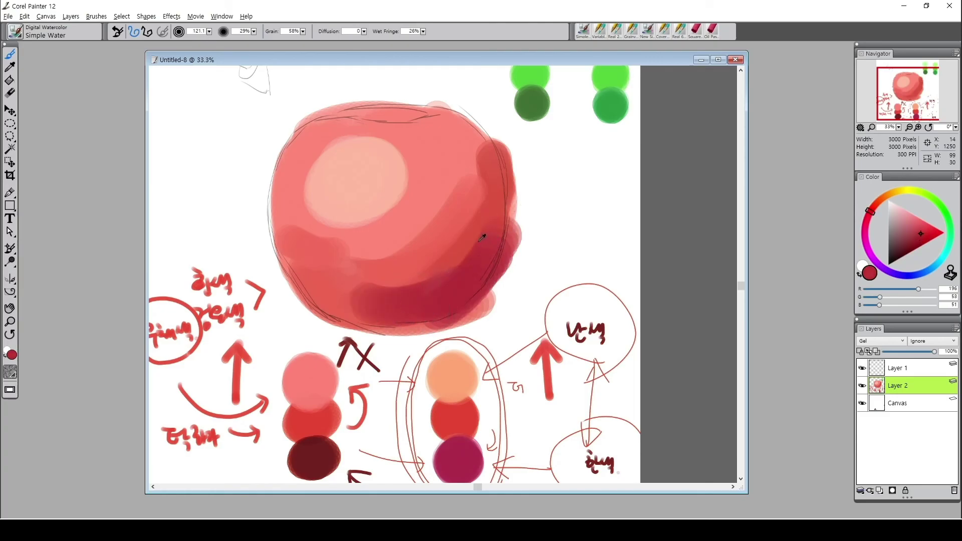
pyautogui.moveTo(486, 214)
pyautogui.mouseDown()
pyautogui.moveTo(347, 280)
pyautogui.moveTo(388, 269)
pyautogui.mouseUp()
pyautogui.keyDown('alt'); pyautogui.click(465, 287); pyautogui.keyUp('alt')
pyautogui.moveTo(498, 224)
pyautogui.mouseDown()
pyautogui.moveTo(417, 309)
pyautogui.moveTo(520, 186)
pyautogui.mouseUp()
pyautogui.keyDown('alt'); pyautogui.click(504, 194); pyautogui.keyUp('alt')
pyautogui.moveTo(499, 148)
pyautogui.mouseDown()
pyautogui.moveTo(466, 243)
pyautogui.moveTo(328, 275)
pyautogui.mouseUp()
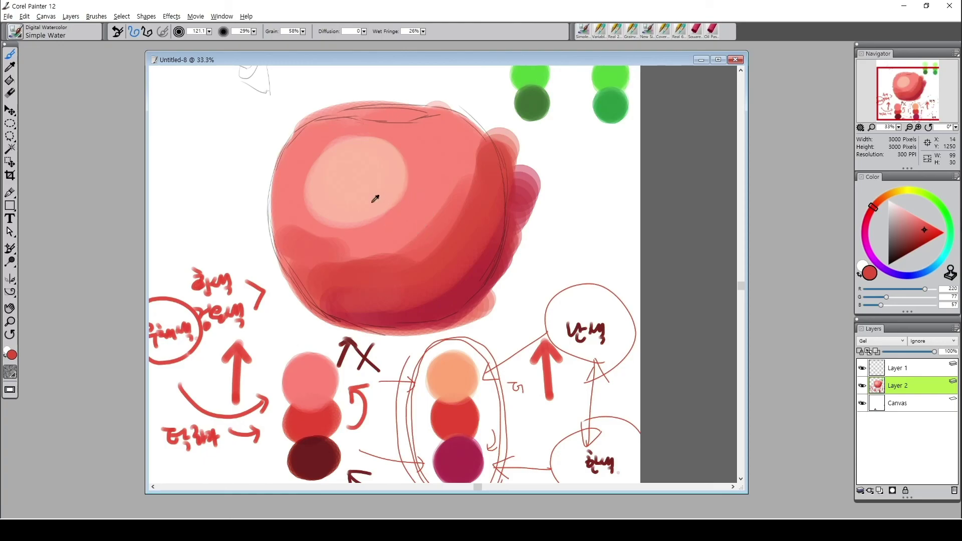
# Smooth the apple's left side and lower left midtones with reds sampled from the surrounding paint
pyautogui.keyDown('alt'); pyautogui.click(327, 246); pyautogui.keyUp('alt')
pyautogui.moveTo(420, 174); pyautogui.dragTo(426, 179)
pyautogui.keyDown('alt'); pyautogui.click(291, 238); pyautogui.keyUp('alt')
pyautogui.moveTo(288, 159)
pyautogui.mouseDown()
pyautogui.moveTo(280, 236)
pyautogui.moveTo(282, 173)
pyautogui.moveTo(289, 275)
pyautogui.mouseUp()
pyautogui.moveTo(281, 202); pyautogui.dragTo(308, 290)
pyautogui.keyDown('alt'); pyautogui.click(313, 234); pyautogui.keyUp('alt')
pyautogui.moveTo(286, 199)
pyautogui.mouseDown()
pyautogui.moveTo(376, 249)
pyautogui.moveTo(446, 186)
pyautogui.moveTo(331, 258)
pyautogui.mouseUp()
# Blend the transition between the highlight area and the right-hand shadow with sampled light reds
pyautogui.keyDown('alt'); pyautogui.click(429, 213); pyautogui.keyUp('alt')
pyautogui.moveTo(462, 178)
pyautogui.mouseDown()
pyautogui.moveTo(426, 221)
pyautogui.moveTo(441, 189)
pyautogui.moveTo(455, 191)
pyautogui.moveTo(435, 200)
pyautogui.mouseUp()
pyautogui.keyDown('alt'); pyautogui.click(445, 191); pyautogui.keyUp('alt')
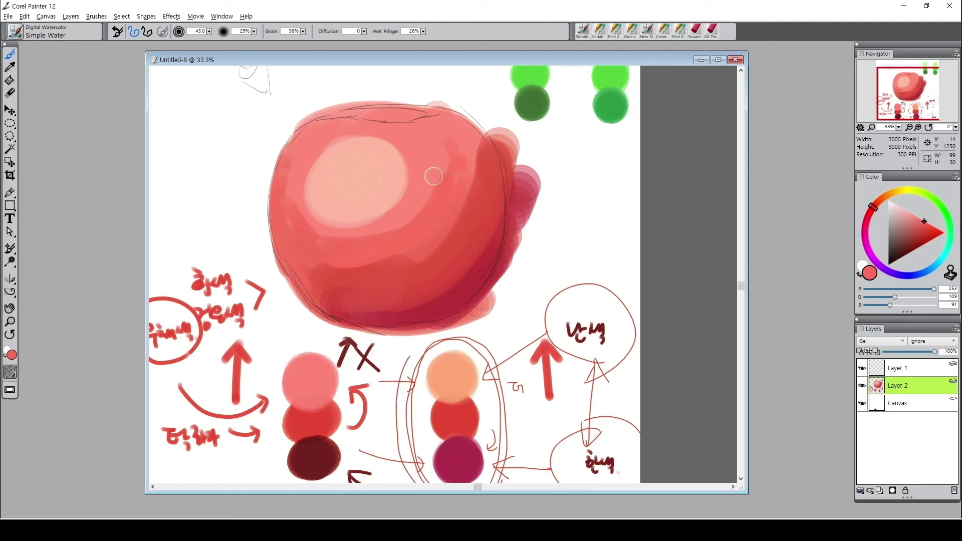
# Shade the indentation at the apple's top with sampled soft reds, using a brush reduced to size 18.8
pyautogui.moveTo(247, 160); pyautogui.dragTo(251, 160)
pyautogui.moveTo(408, 144); pyautogui.dragTo(412, 198)
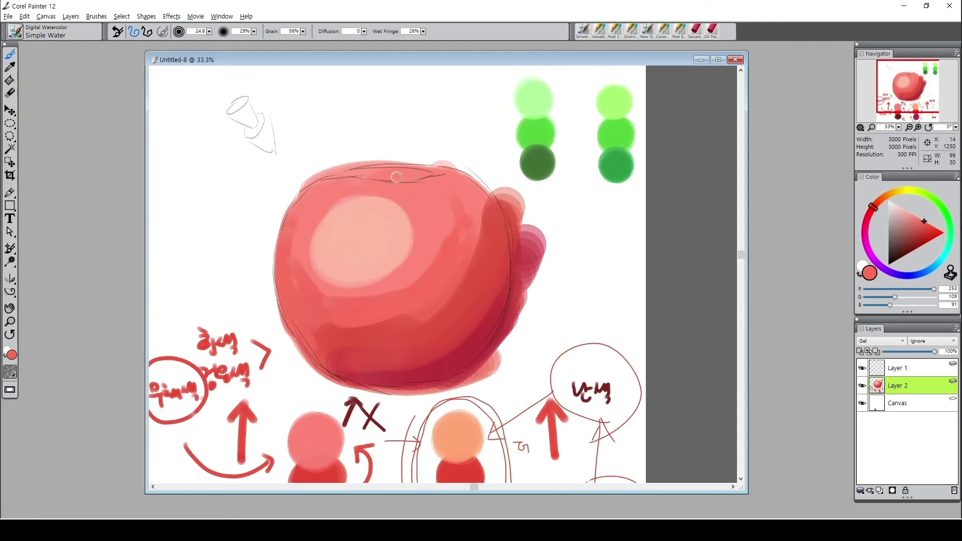
pyautogui.keyDown('alt'); pyautogui.click(482, 261); pyautogui.keyUp('alt')
pyautogui.press(']')
pyautogui.press('[')
pyautogui.keyDown('alt'); pyautogui.click(298, 274); pyautogui.keyUp('alt')
pyautogui.moveTo(325, 183)
pyautogui.mouseDown()
pyautogui.moveTo(419, 188)
pyautogui.moveTo(396, 186)
pyautogui.moveTo(440, 176)
pyautogui.mouseUp()
pyautogui.keyDown('alt'); pyautogui.click(440, 177); pyautogui.keyUp('alt')
pyautogui.keyDown('alt'); pyautogui.click(402, 186); pyautogui.keyUp('alt')
pyautogui.moveTo(330, 186); pyautogui.dragTo(432, 187)
pyautogui.keyDown('alt'); pyautogui.click(402, 185); pyautogui.keyUp('alt')
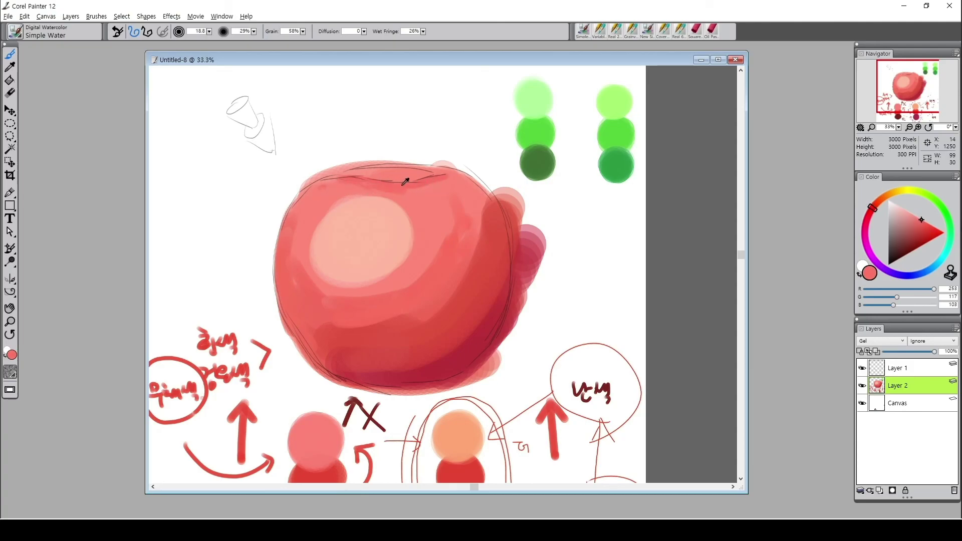
# Paint deeper sampled reds along the top indentation's rim, inside the hollow and over the apple's upper right shoulder
pyautogui.keyDown('alt'); pyautogui.click(482, 249); pyautogui.keyUp('alt')
pyautogui.moveTo(360, 177); pyautogui.dragTo(434, 175)
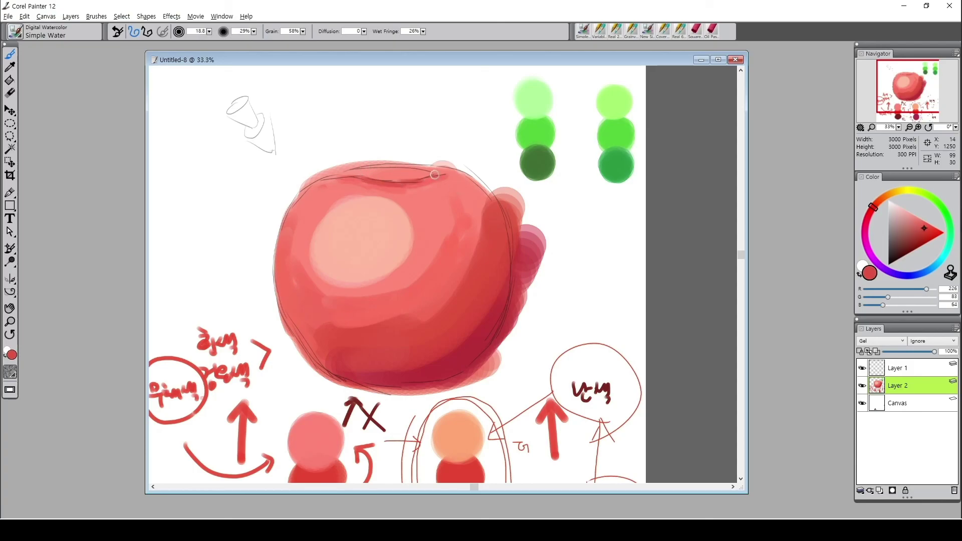
pyautogui.moveTo(337, 174)
pyautogui.mouseDown()
pyautogui.moveTo(366, 161)
pyautogui.moveTo(345, 168)
pyautogui.moveTo(430, 168)
pyautogui.moveTo(472, 182)
pyautogui.moveTo(434, 166)
pyautogui.moveTo(483, 192)
pyautogui.mouseUp()
pyautogui.keyDown('alt'); pyautogui.click(495, 218); pyautogui.keyUp('alt')
pyautogui.moveTo(445, 166)
pyautogui.mouseDown()
pyautogui.moveTo(495, 219)
pyautogui.moveTo(471, 181)
pyautogui.moveTo(489, 203)
pyautogui.mouseUp()
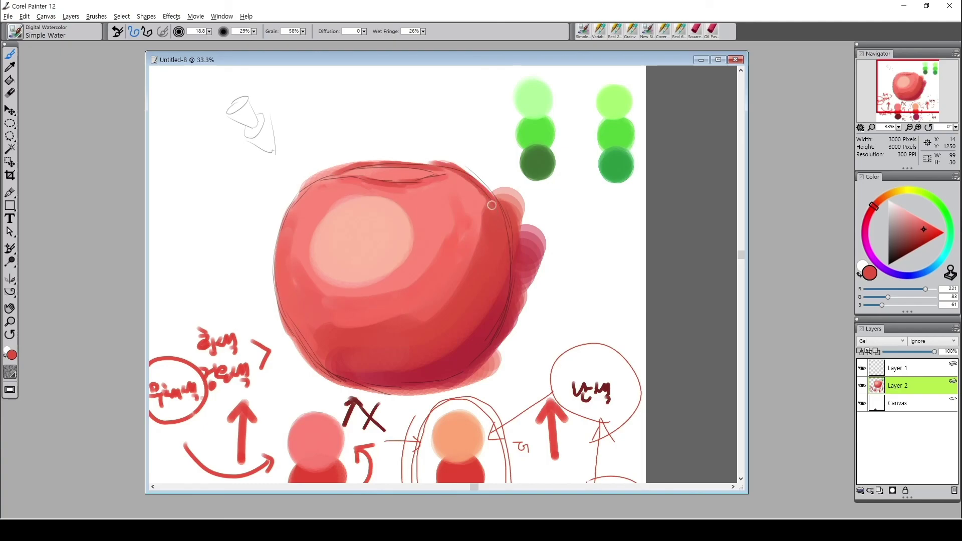
pyautogui.keyDown('alt'); pyautogui.click(425, 164); pyautogui.keyUp('alt')
pyautogui.moveTo(396, 166)
pyautogui.mouseDown()
pyautogui.moveTo(344, 171)
pyautogui.moveTo(404, 170)
pyautogui.moveTo(411, 176)
pyautogui.moveTo(373, 177)
pyautogui.moveTo(409, 182)
pyautogui.moveTo(379, 175)
pyautogui.moveTo(421, 173)
pyautogui.moveTo(360, 171)
pyautogui.mouseUp()
# Refine the hollow at the apple's top with lighter sampled red strokes, using a brush reduced to size 13.4
pyautogui.keyDown('alt'); pyautogui.click(479, 320); pyautogui.keyUp('alt')
pyautogui.keyDown('alt'); pyautogui.click(456, 184); pyautogui.keyUp('alt')
pyautogui.press('[')
pyautogui.press('[')
pyautogui.press('[')
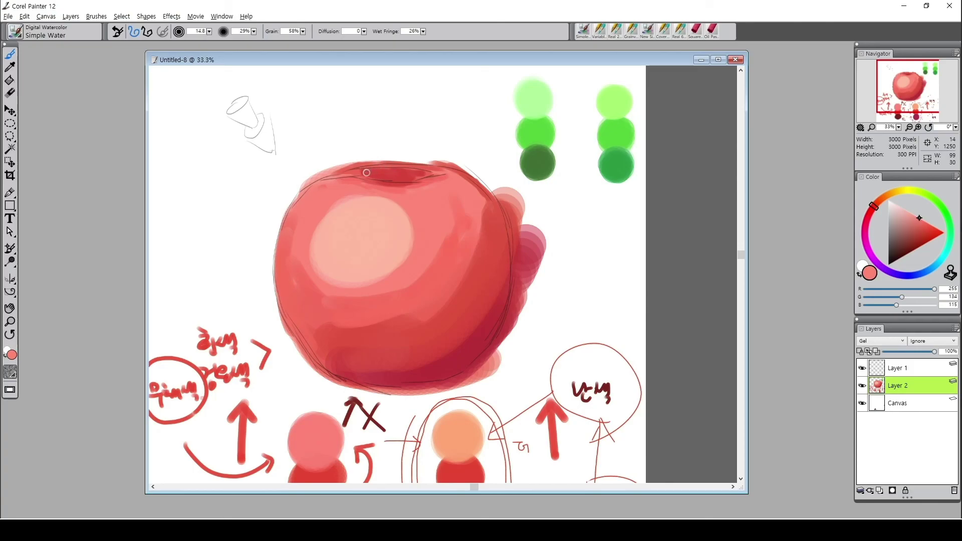
pyautogui.press('[')
pyautogui.moveTo(370, 169); pyautogui.dragTo(412, 172)
pyautogui.keyDown('alt'); pyautogui.click(428, 166); pyautogui.keyUp('alt')
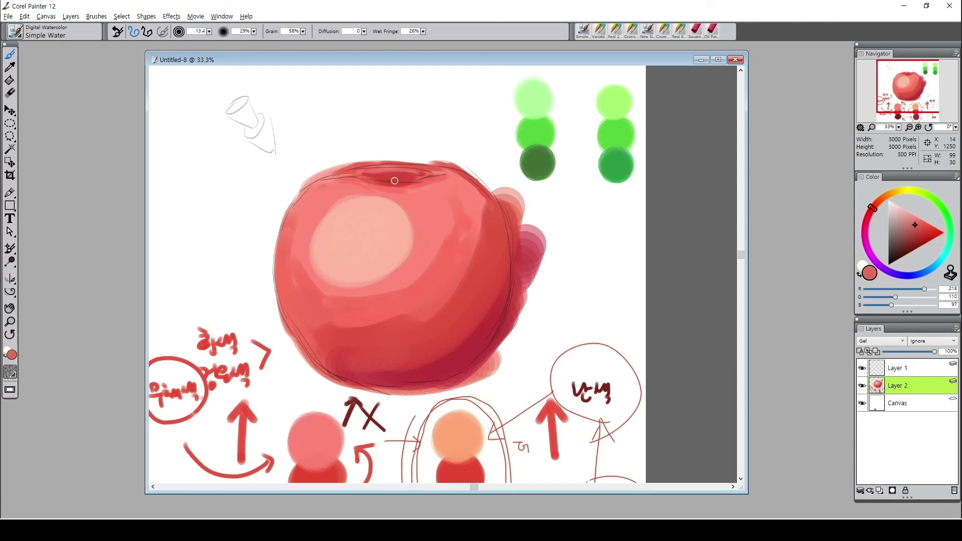